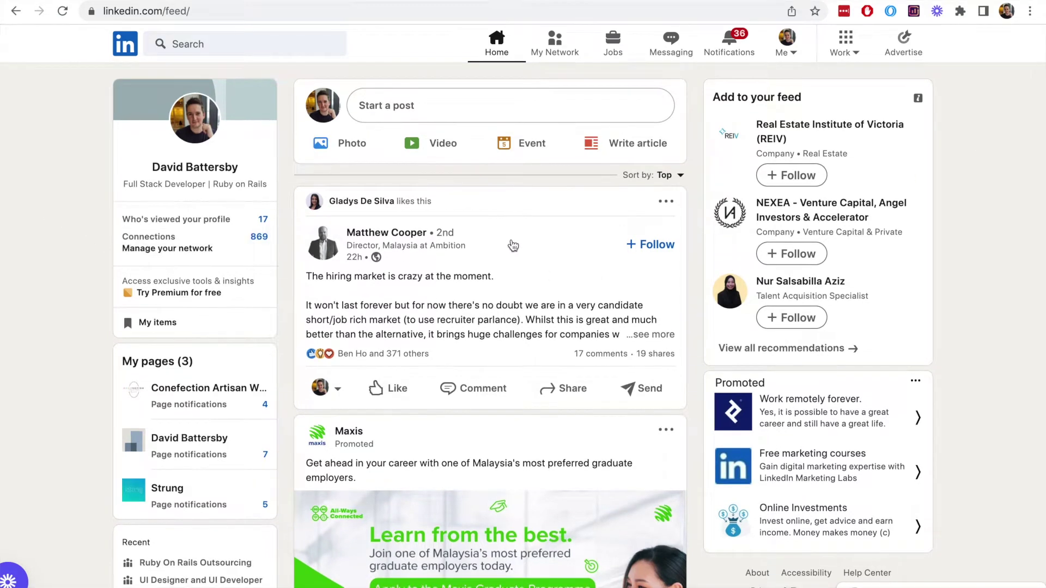
pyautogui.scroll(-1, 945, 258)
pyautogui.scroll(-3, 948, 263)
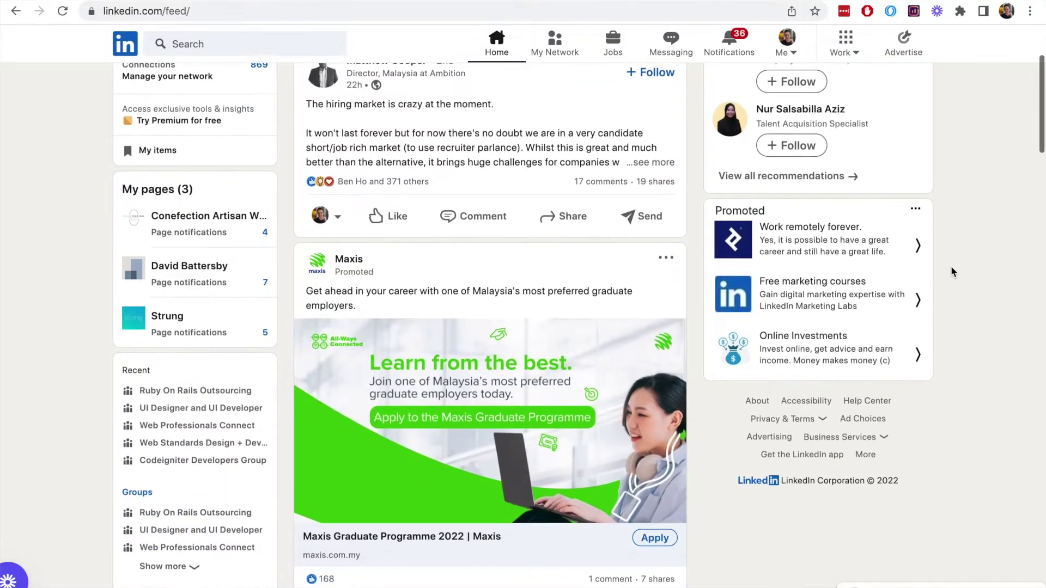
pyautogui.scroll(-1, 950, 266)
pyautogui.scroll(-3, 953, 267)
pyautogui.scroll(-5, 954, 266)
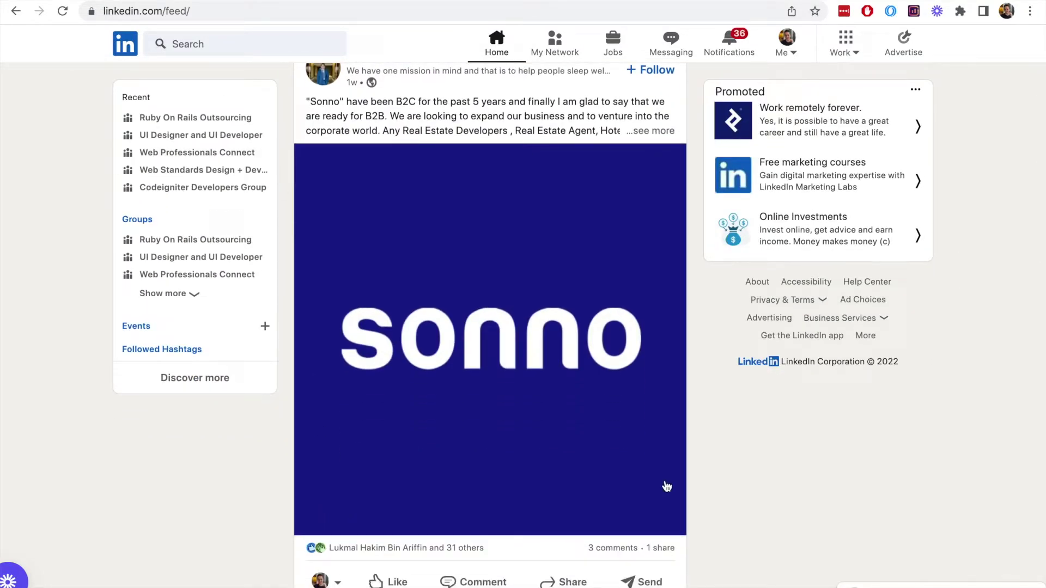
pyautogui.scroll(-2, 720, 471)
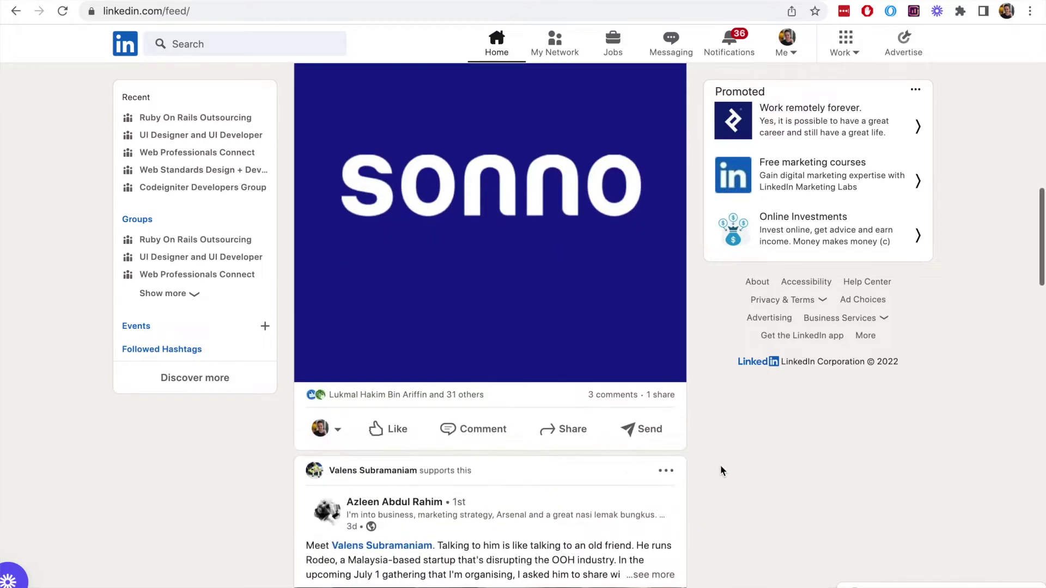
pyautogui.scroll(-2, 721, 471)
pyautogui.scroll(-4, 720, 471)
pyautogui.scroll(-1, 720, 471)
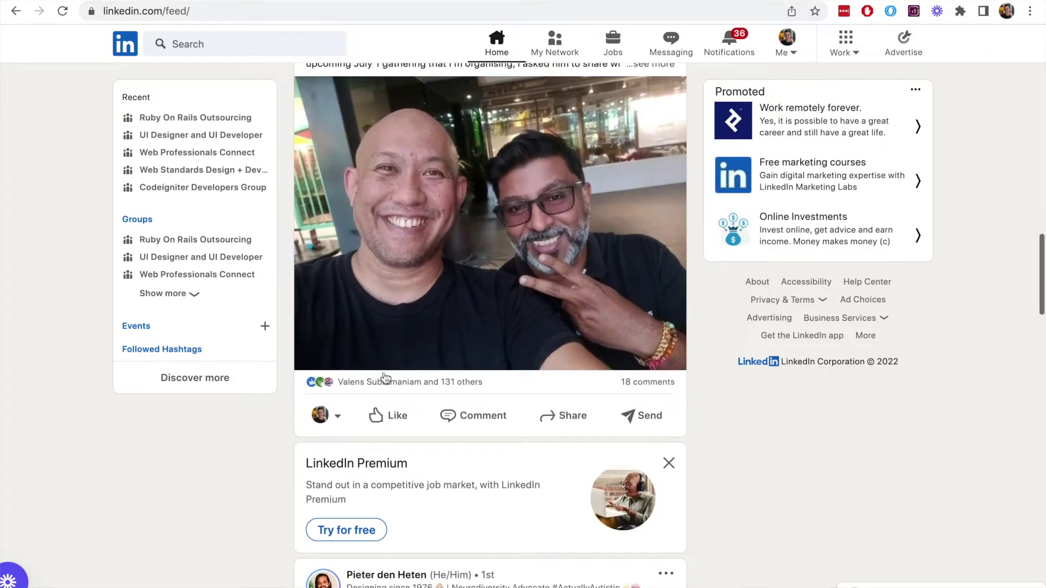
pyautogui.scroll(-1, 757, 431)
pyautogui.scroll(-2, 738, 413)
pyautogui.scroll(-2, 728, 380)
pyautogui.scroll(-3, 729, 383)
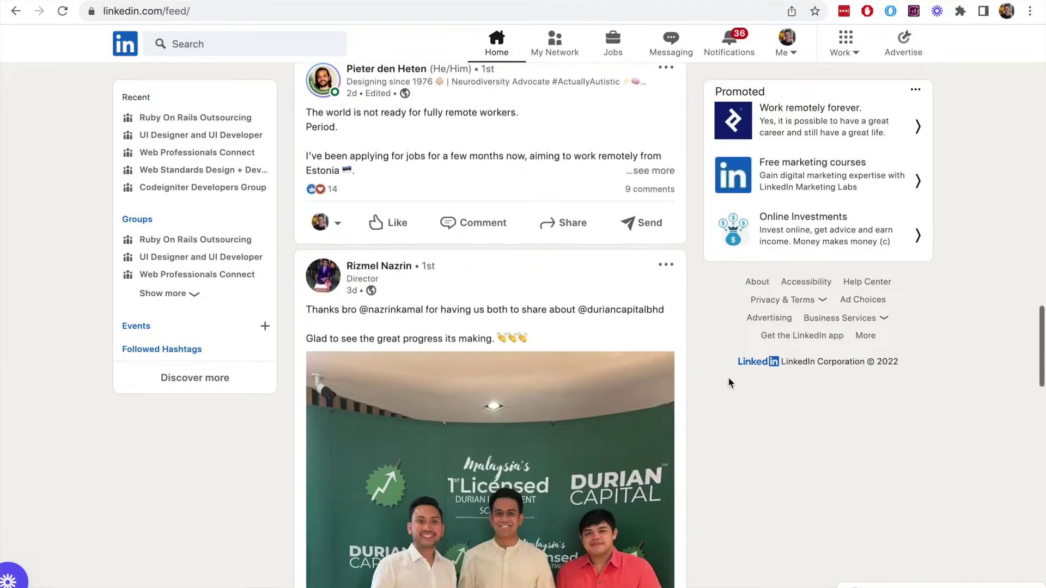
pyautogui.scroll(-3, 729, 383)
pyautogui.scroll(-1, 730, 383)
pyautogui.scroll(-5, 729, 383)
pyautogui.scroll(-1, 729, 383)
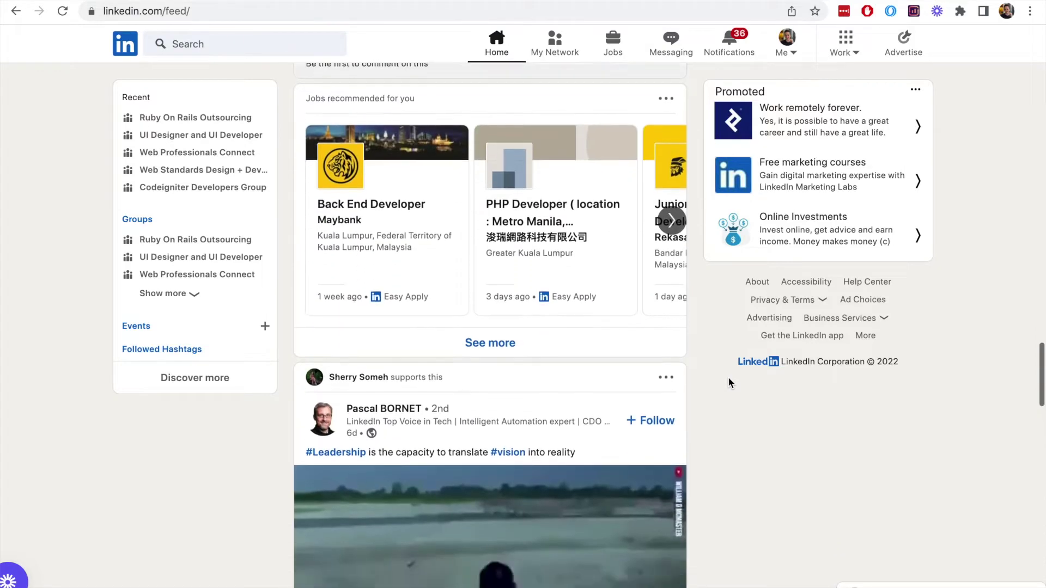
pyautogui.scroll(-3, 729, 383)
pyautogui.scroll(-2, 729, 382)
pyautogui.scroll(-2, 729, 383)
pyautogui.scroll(-5, 729, 382)
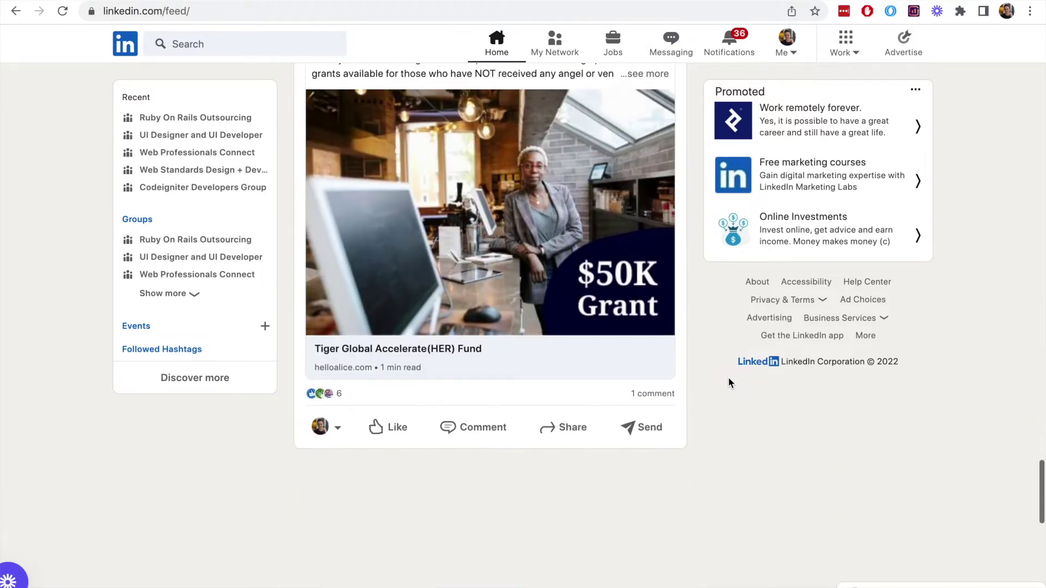
pyautogui.scroll(-1, 729, 383)
pyautogui.scroll(-5, 729, 383)
pyautogui.scroll(-3, 729, 383)
pyautogui.scroll(-2, 729, 382)
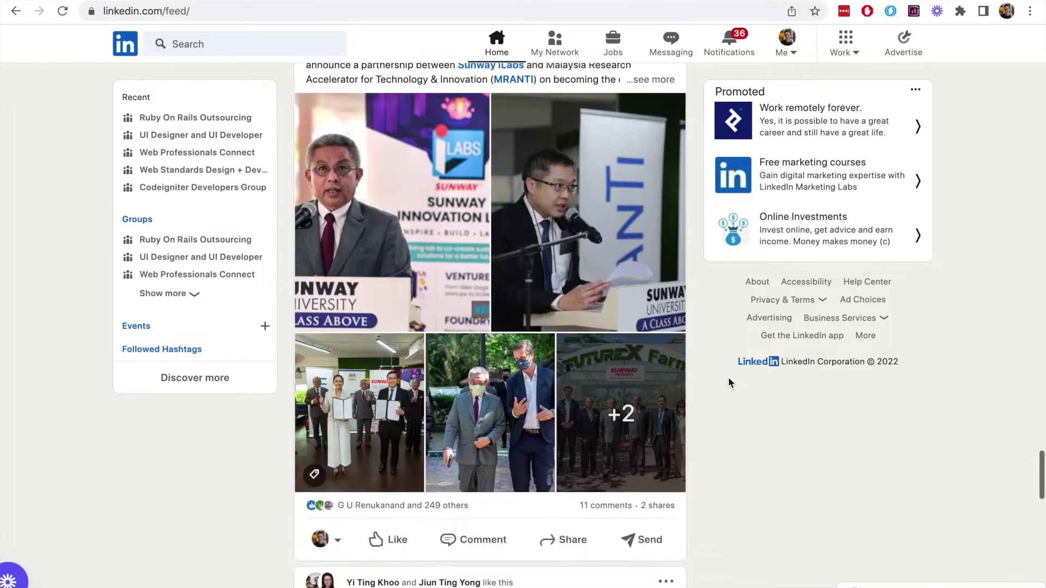
pyautogui.scroll(-2, 729, 383)
pyautogui.scroll(-5, 729, 383)
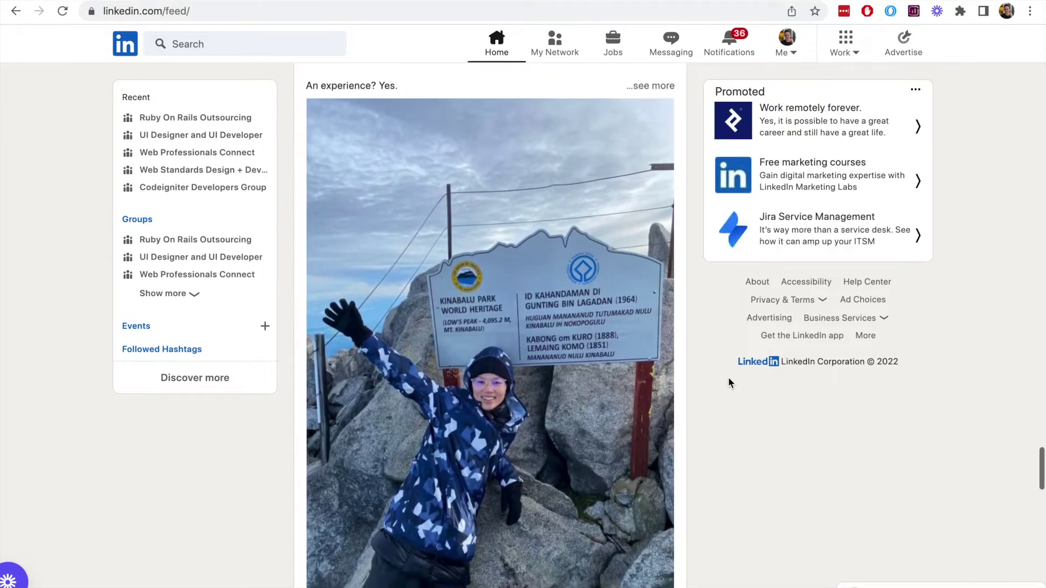
pyautogui.scroll(3, 729, 382)
pyautogui.scroll(5, 729, 383)
pyautogui.scroll(10, 730, 383)
pyautogui.scroll(-5, 729, 382)
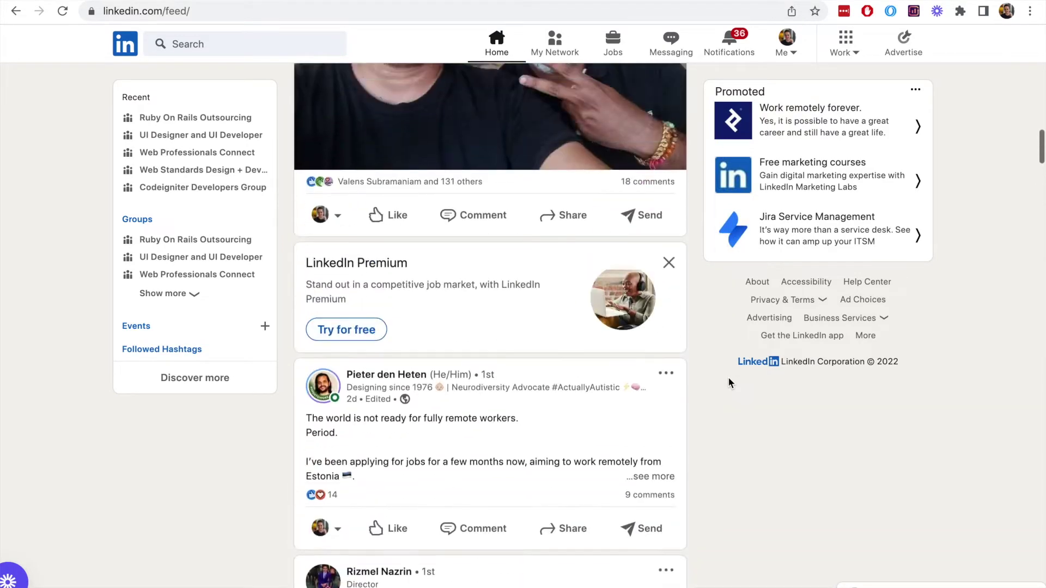
pyautogui.scroll(-8, 729, 382)
pyautogui.scroll(1, 729, 383)
pyautogui.scroll(-1, 675, 302)
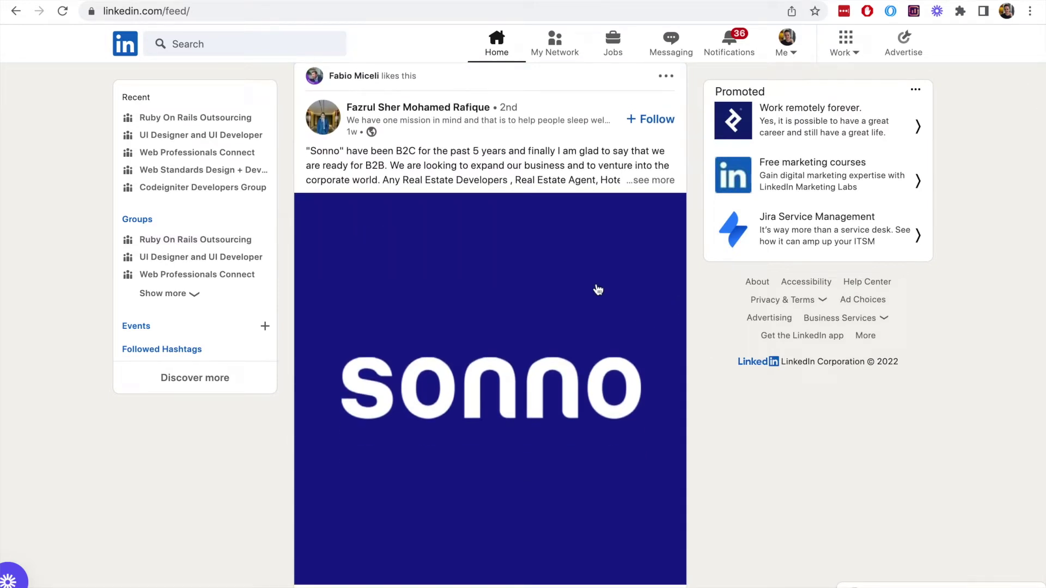
pyautogui.scroll(2, 489, 189)
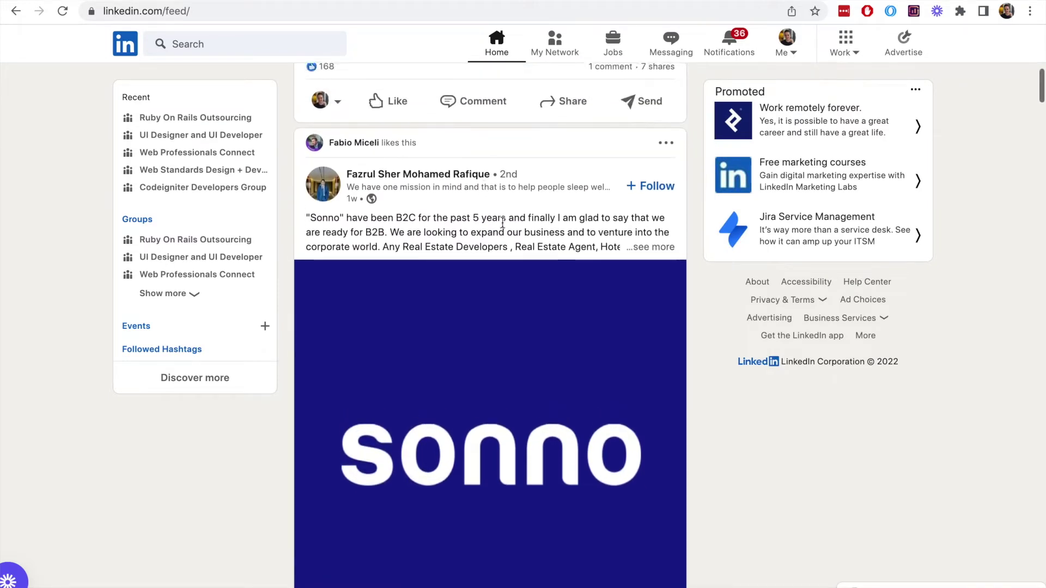
pyautogui.scroll(1, 503, 223)
pyautogui.scroll(4, 502, 223)
pyautogui.scroll(3, 502, 223)
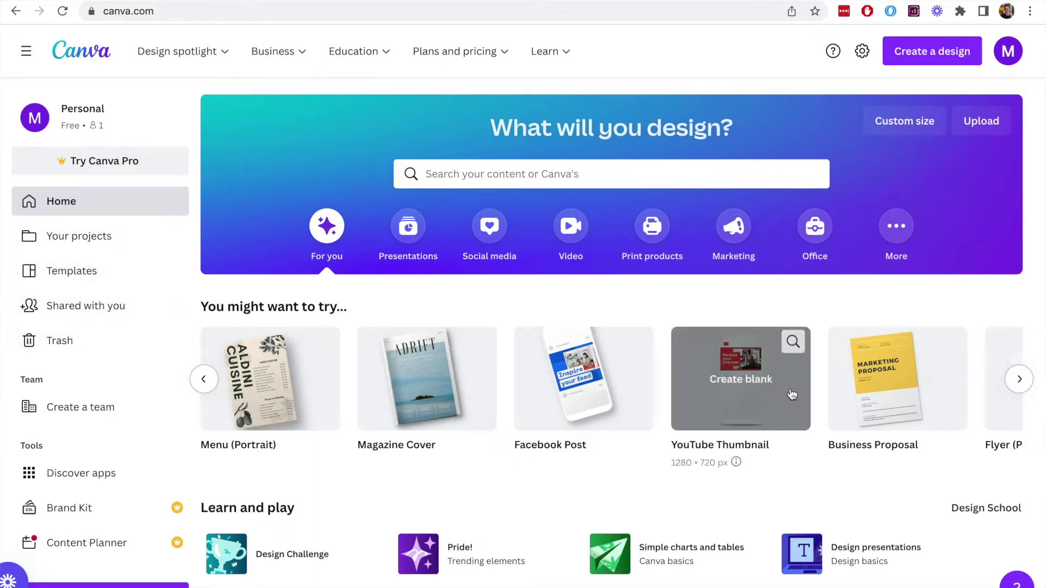
# Open the Create a design list to show the 1200 × 1200 px LinkedIn Post size.
pyautogui.click(941, 52)
pyautogui.scroll(-1, 855, 287)
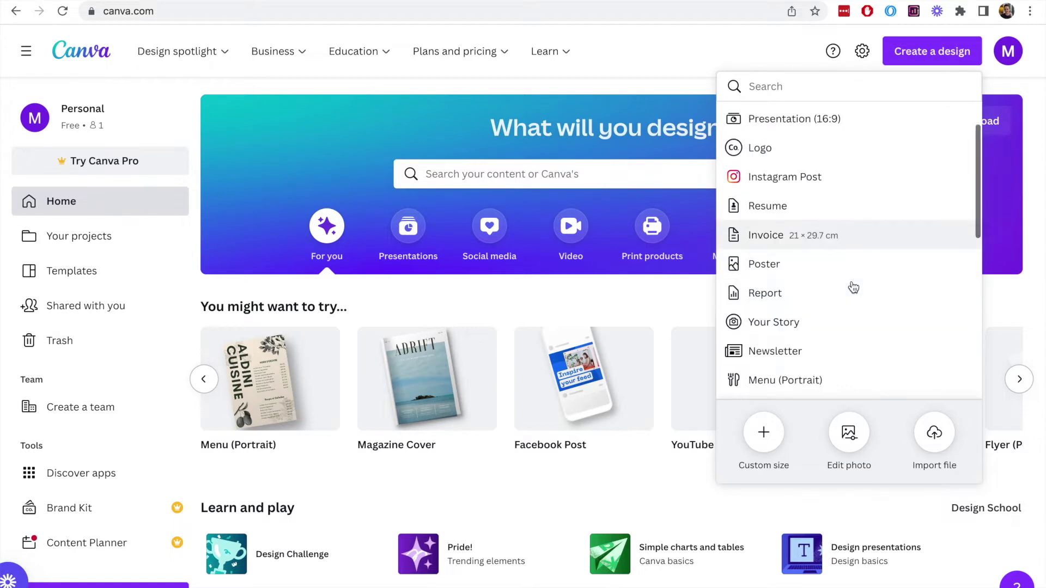
pyautogui.scroll(-4, 850, 291)
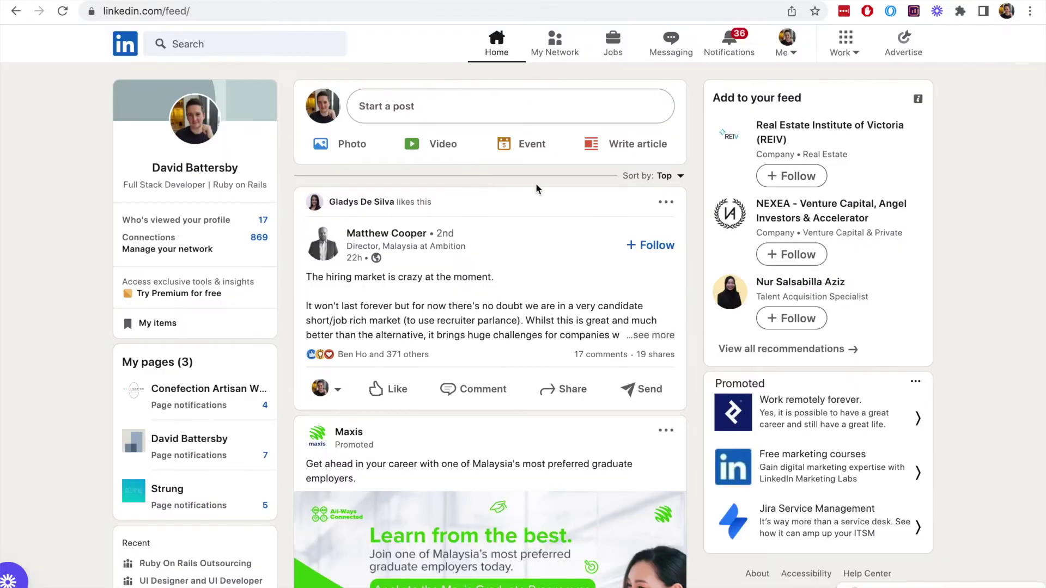
pyautogui.scroll(-4, 537, 189)
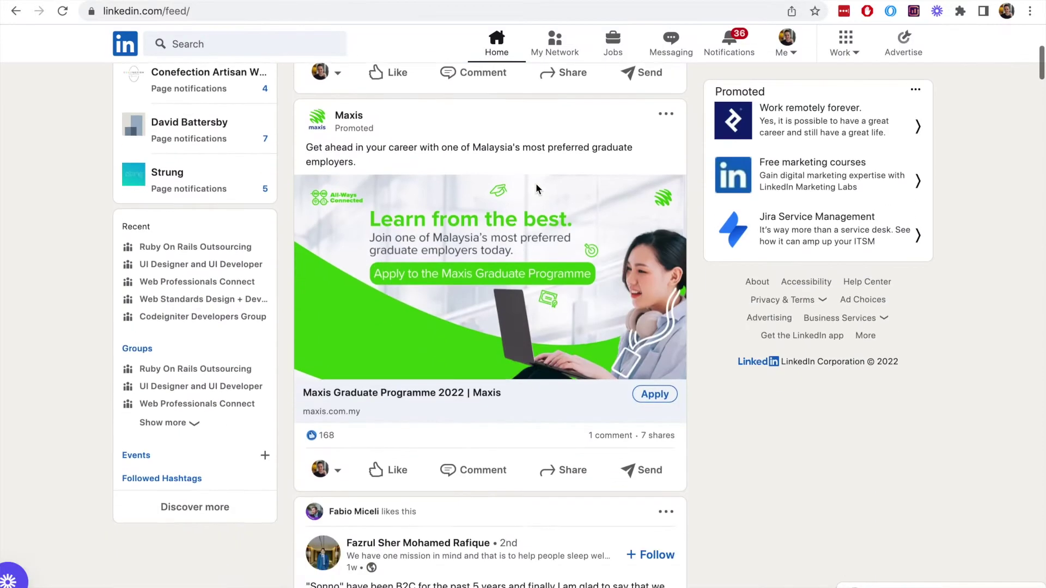
pyautogui.scroll(-5, 535, 183)
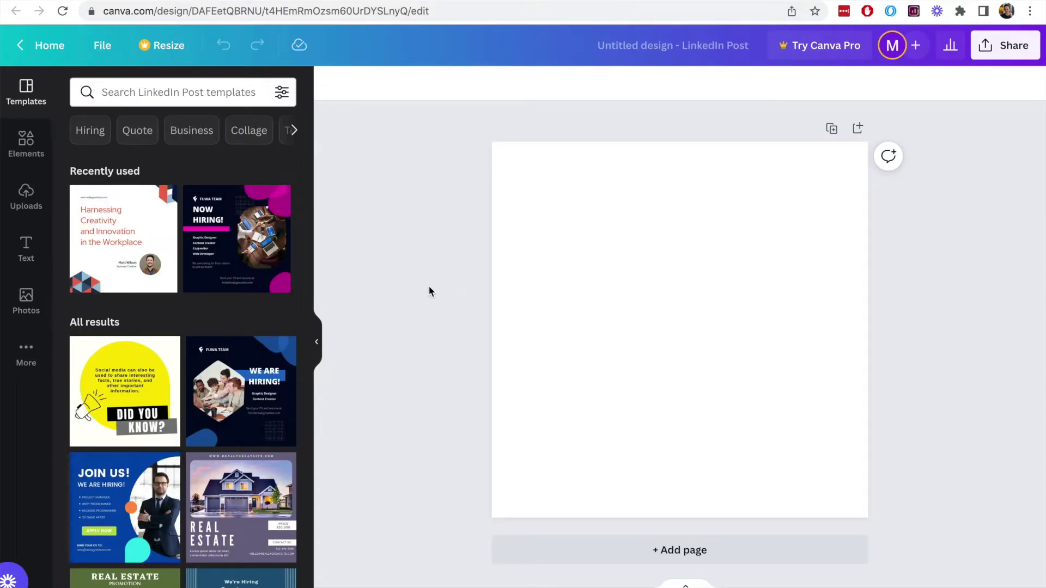
pyautogui.moveTo(125, 392)
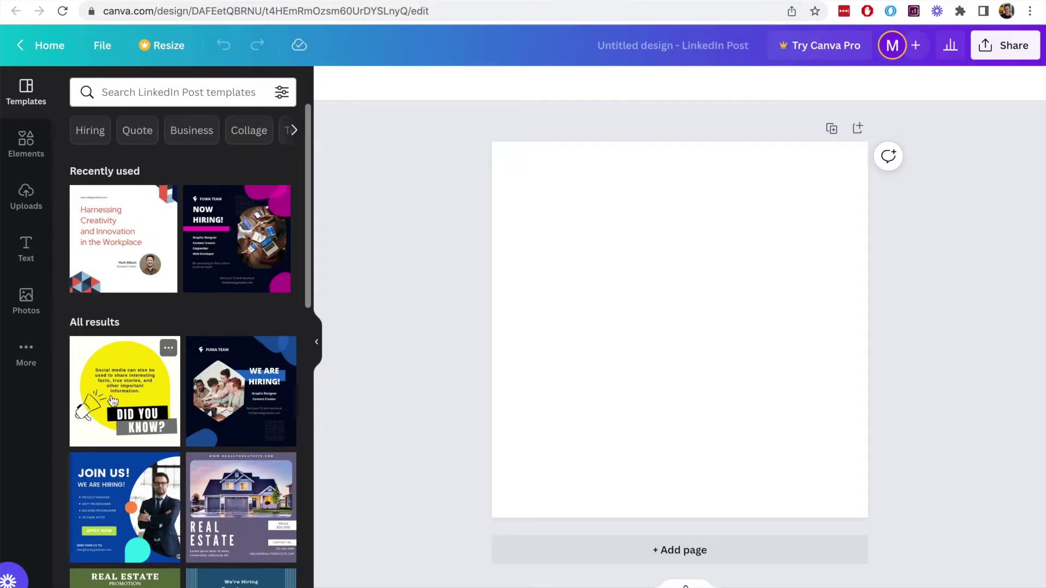
pyautogui.scroll(-1, 116, 407)
pyautogui.scroll(-3, 116, 407)
pyautogui.scroll(-2, 119, 376)
pyautogui.scroll(-2, 121, 343)
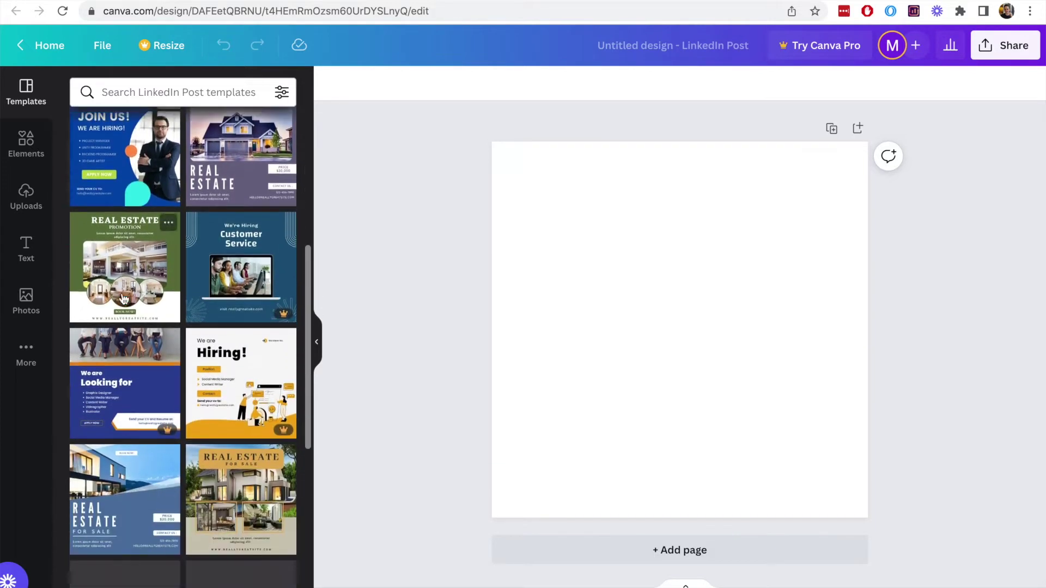
pyautogui.scroll(-2, 125, 300)
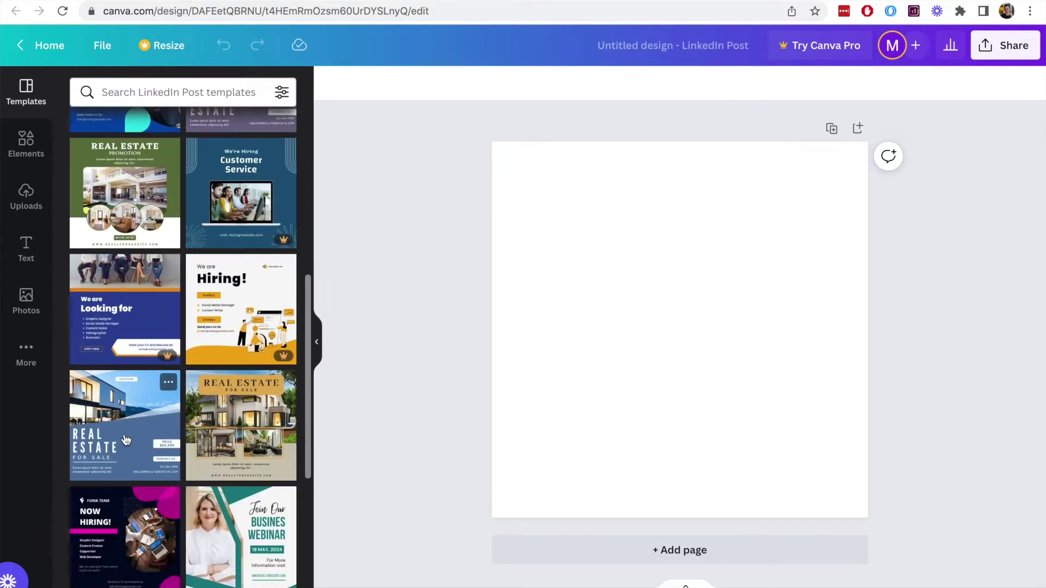
pyautogui.scroll(3, 129, 368)
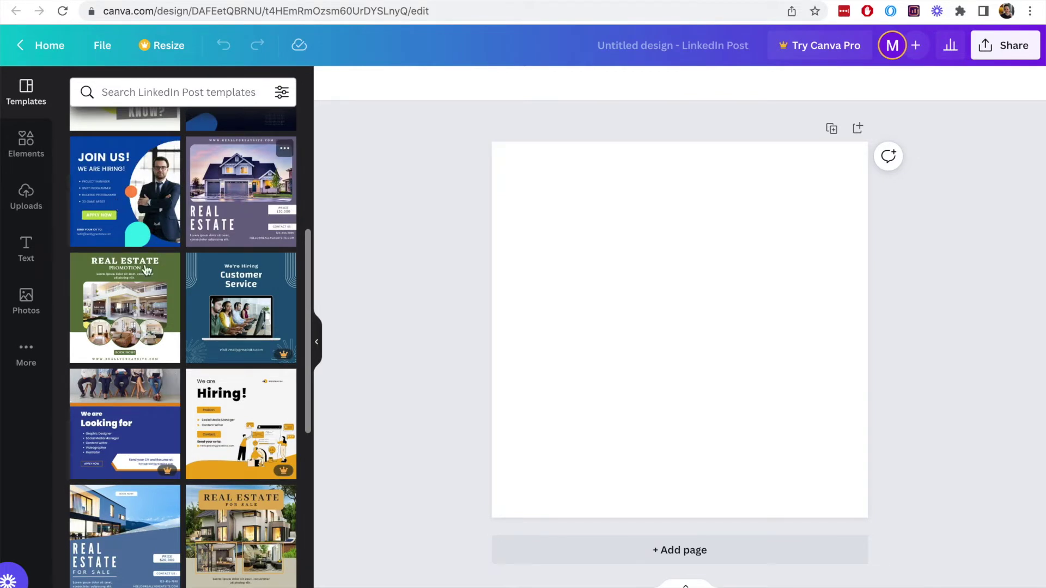
pyautogui.moveTo(125, 309)
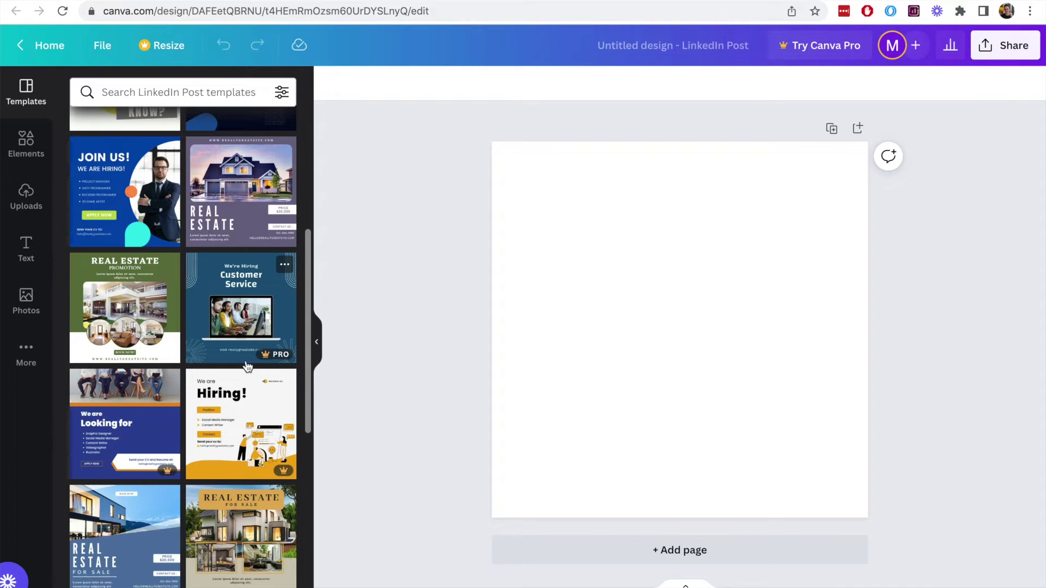
pyautogui.moveTo(124, 423)
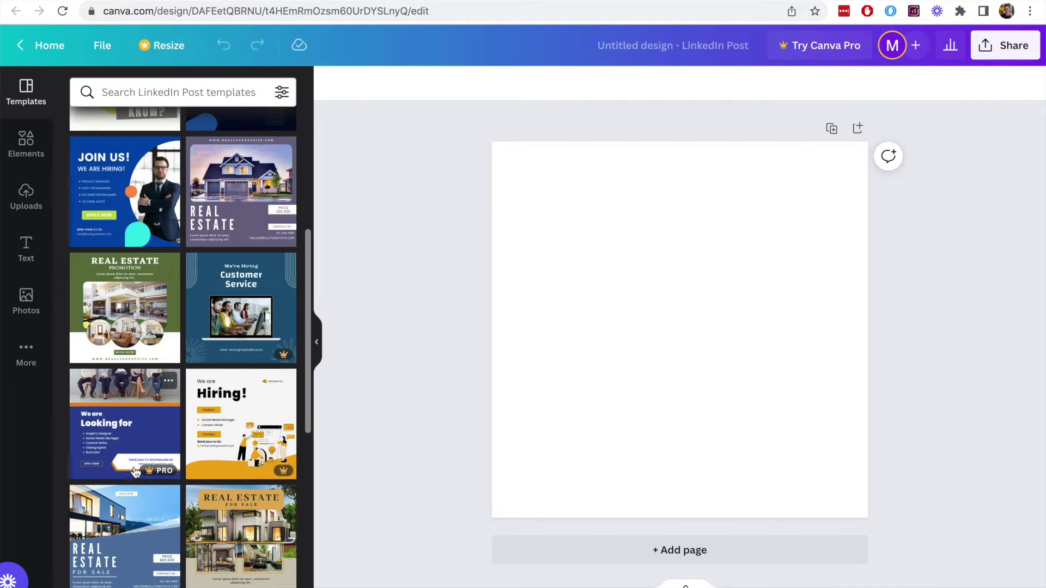
pyautogui.scroll(-2, 135, 472)
pyautogui.scroll(3, 139, 491)
pyautogui.scroll(2, 147, 533)
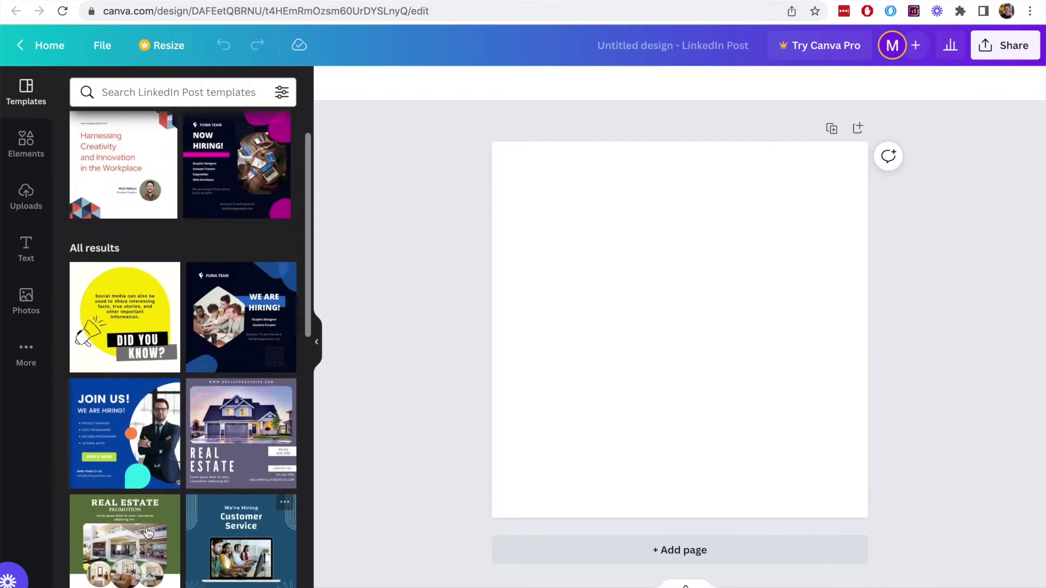
# Apply the blue 'Join Us! We Are Hiring!' template to the new LinkedIn Post.
pyautogui.click(104, 423)
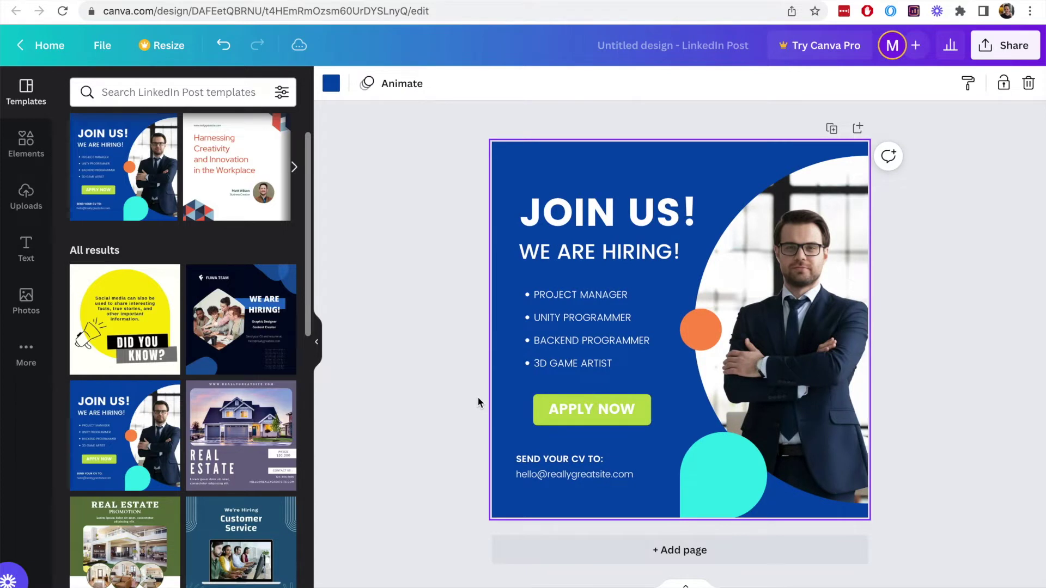
pyautogui.click(924, 288)
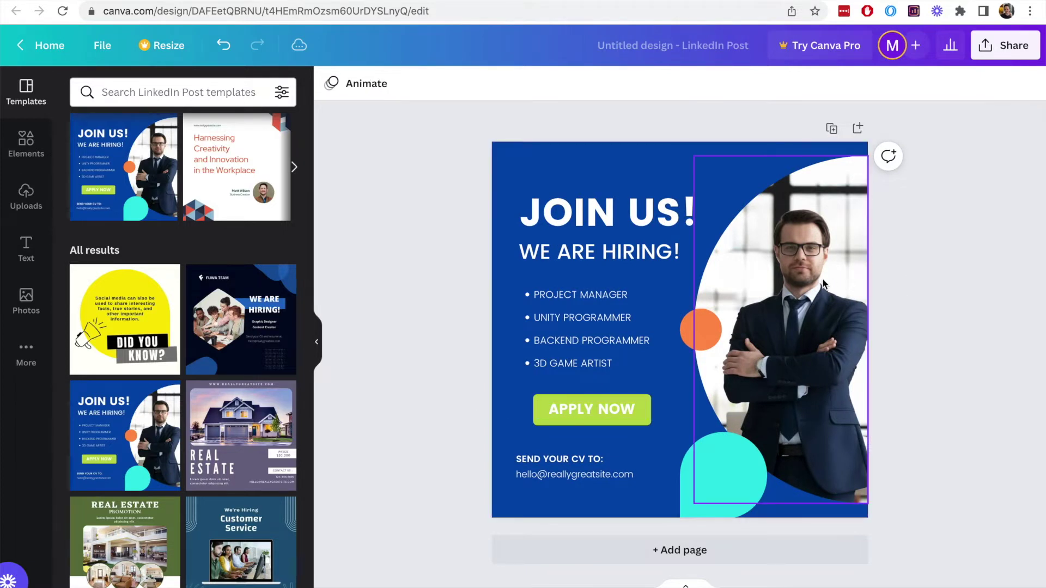
pyautogui.click(805, 295)
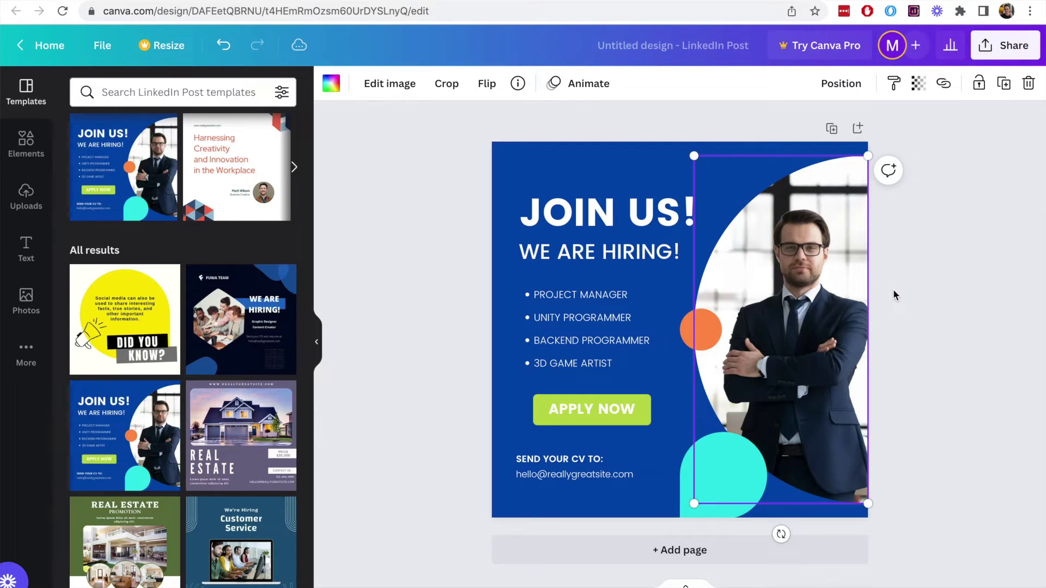
pyautogui.click(895, 295)
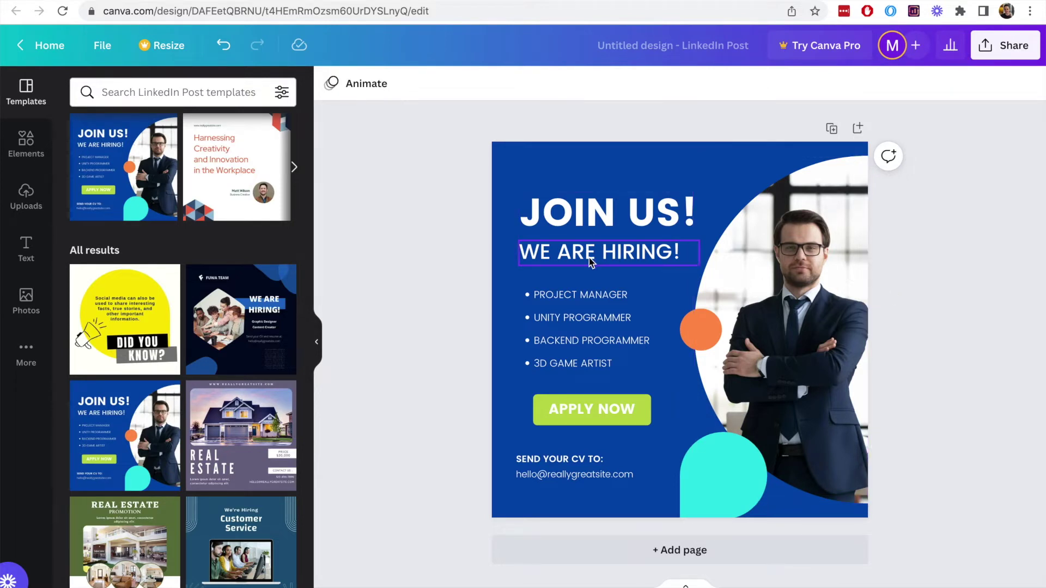
pyautogui.click(575, 308)
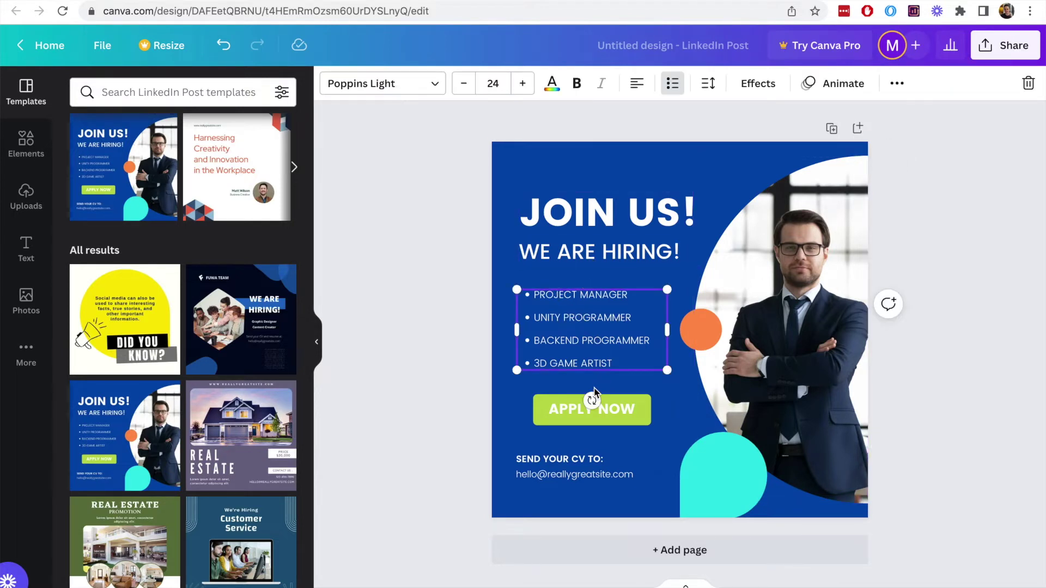
pyautogui.click(585, 482)
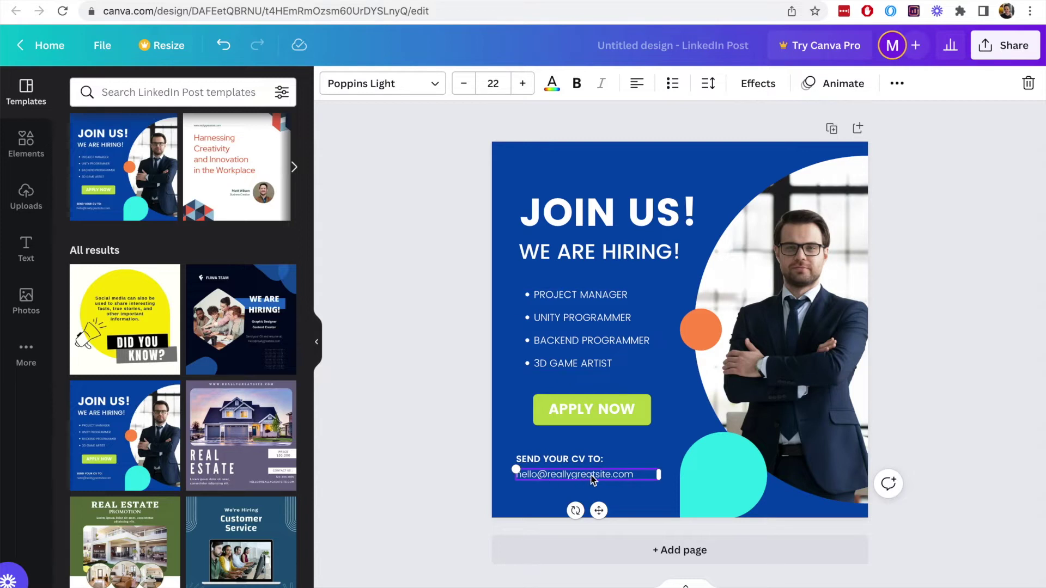
pyautogui.doubleClick(568, 477)
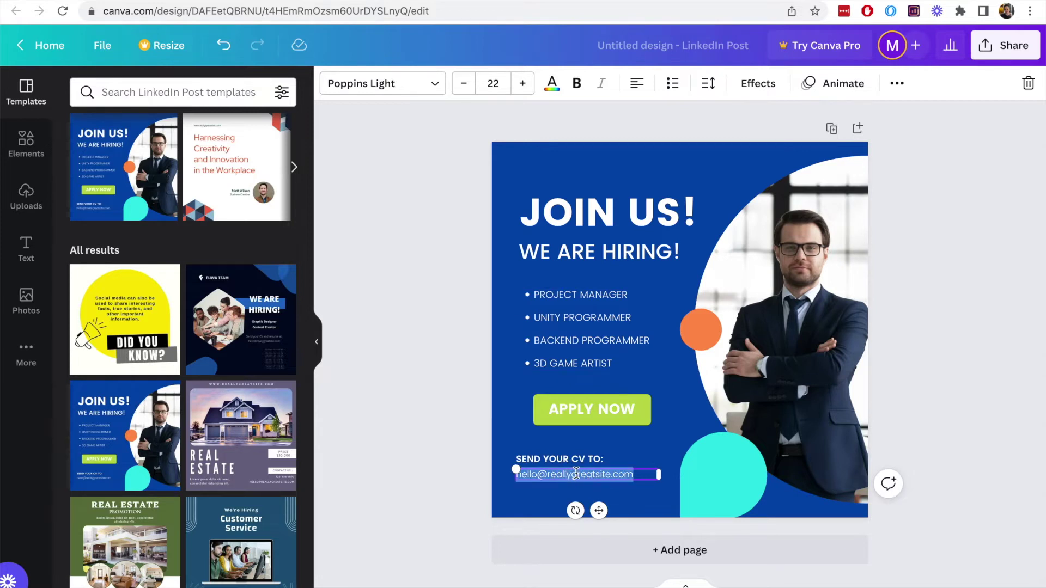
pyautogui.doubleClick(576, 474)
pyautogui.write('myc')
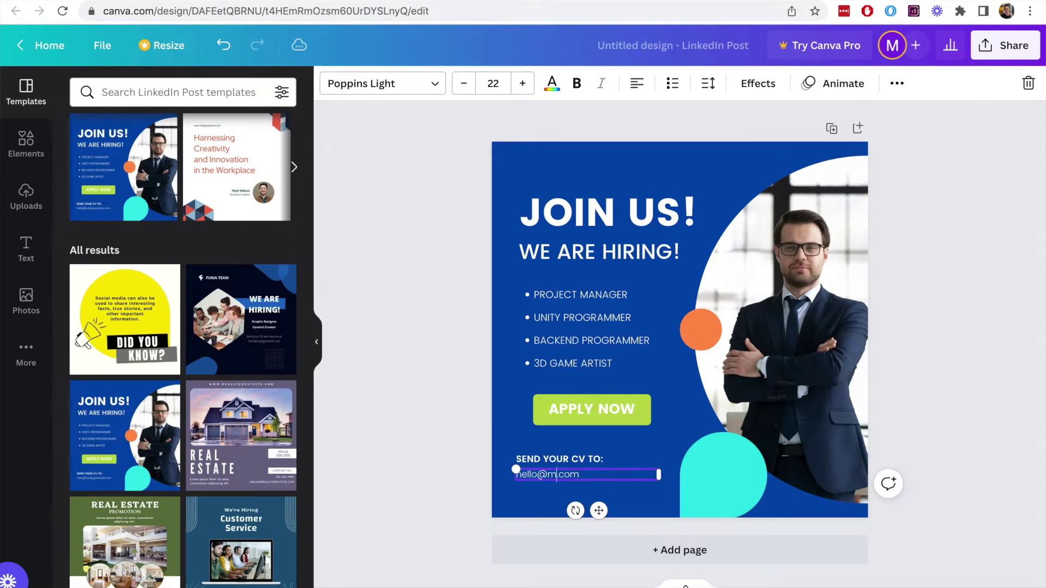
pyautogui.write('ompany')
pyautogui.click(511, 396)
# Replace the APPLY NOW button text with CONTACT US.
pyautogui.click(591, 409)
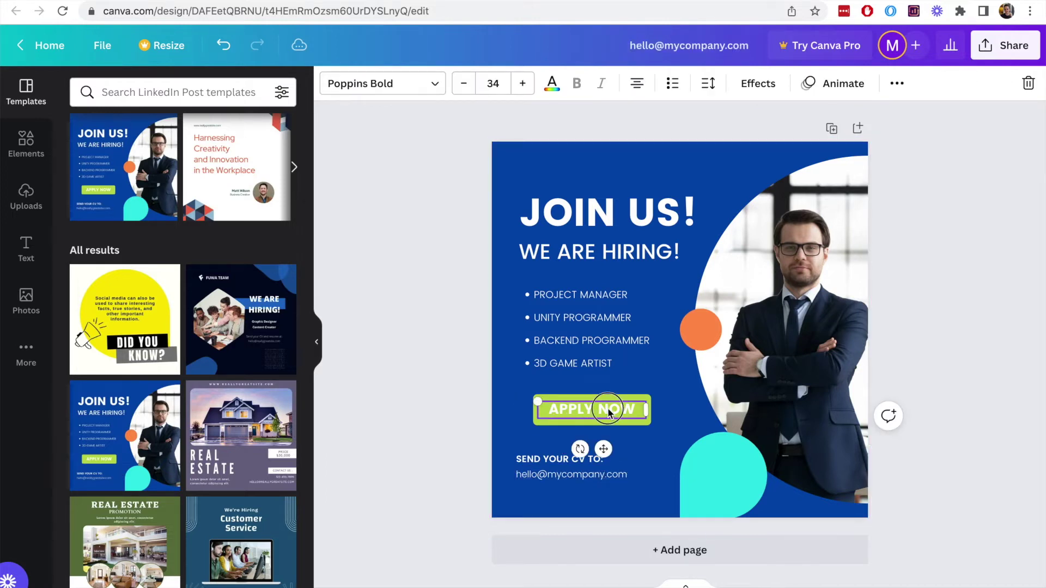
pyautogui.tripleClick(608, 409)
pyautogui.doubleClick(619, 410)
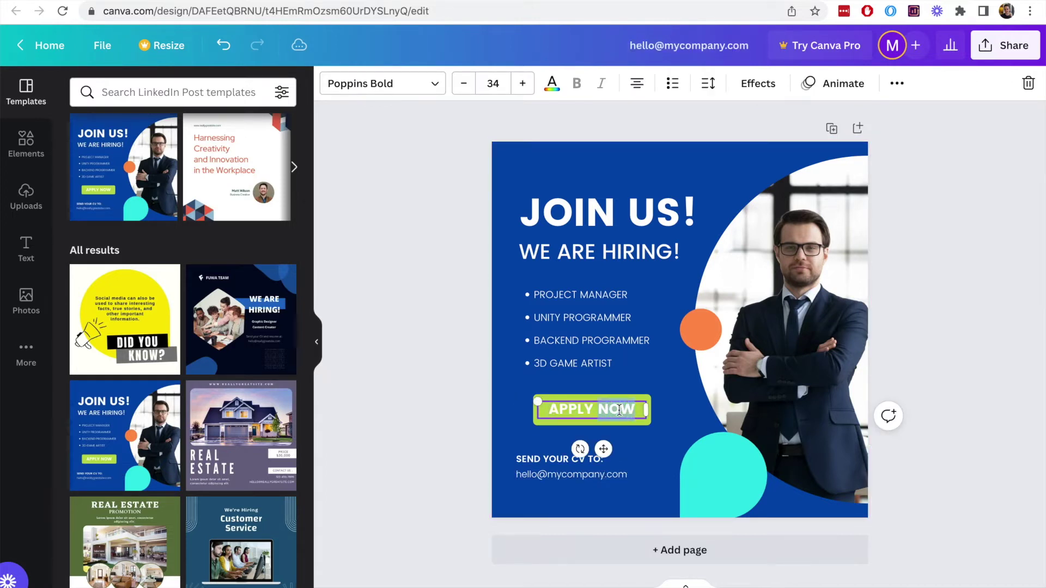
pyautogui.press('BackSpace')
pyautogui.press('BackSpace')
pyautogui.press('BackSpace')
pyautogui.press('BackSpace')
pyautogui.press('BackSpace')
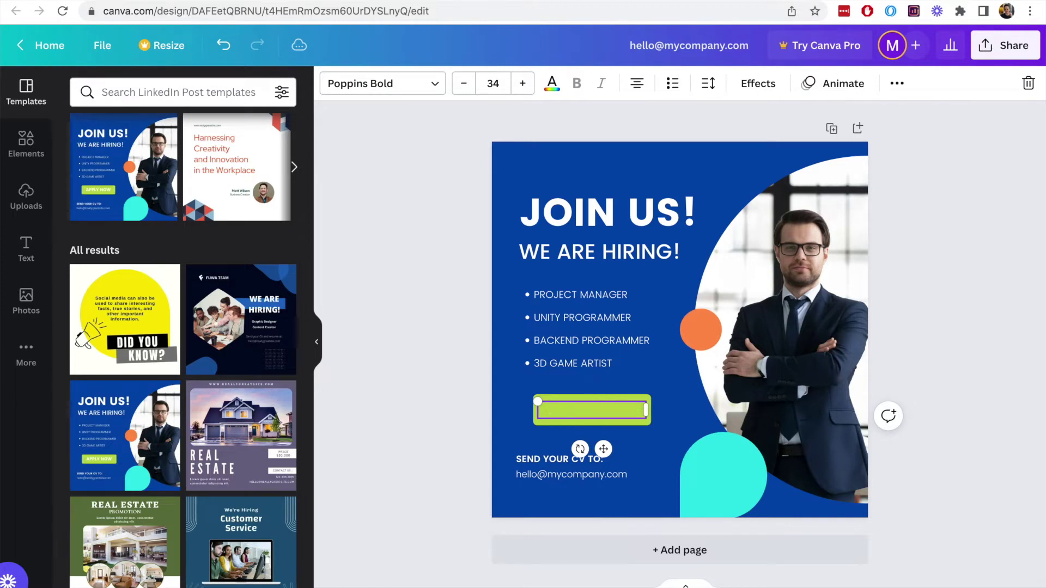
pyautogui.write('CONTACT')
pyautogui.write(' US')
pyautogui.click(458, 385)
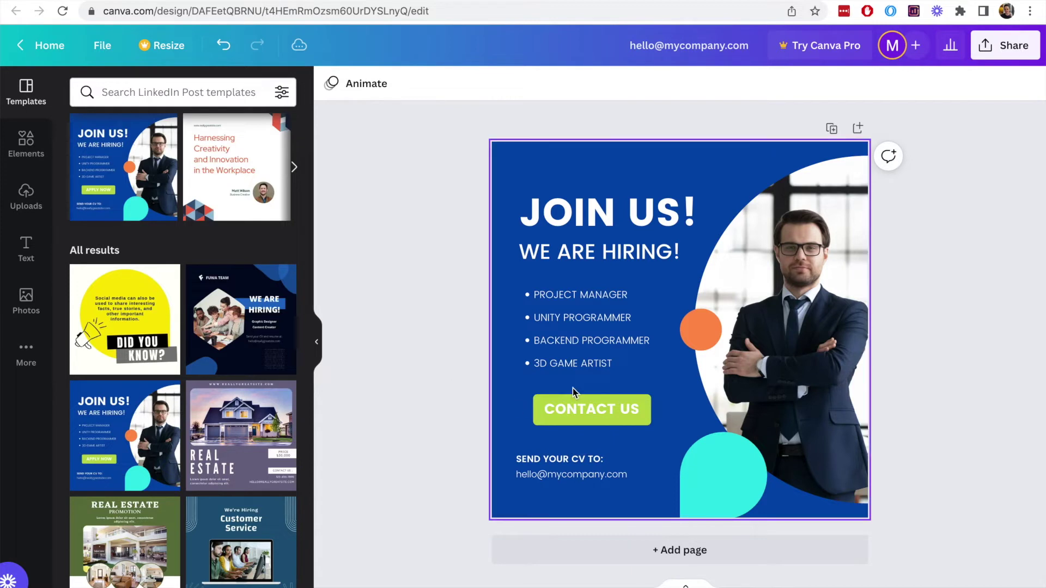
# Fill the CONTACT US button light green after trying red, turquoise and light blue.
pyautogui.click(592, 409)
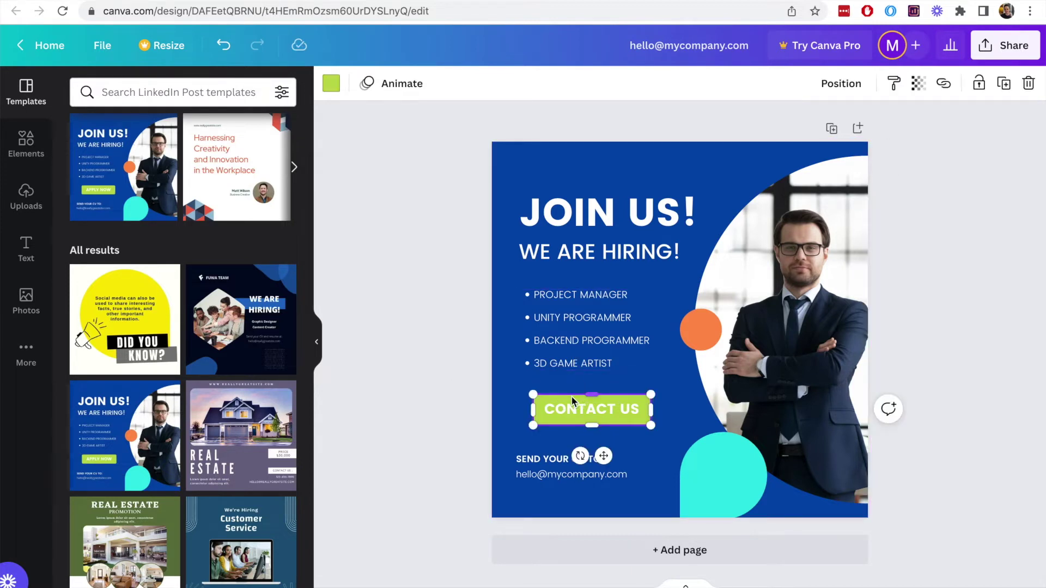
pyautogui.click(330, 82)
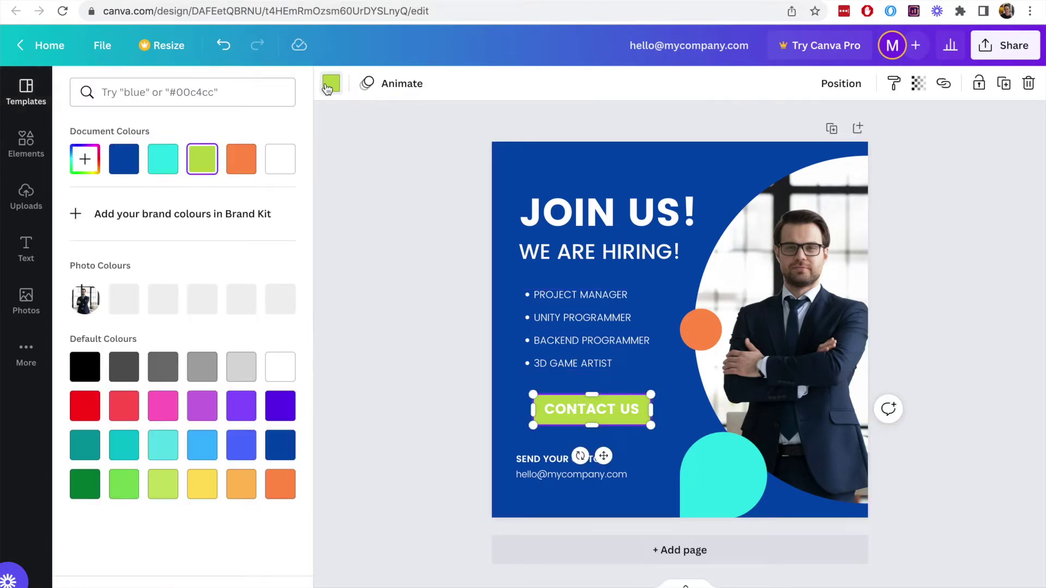
pyautogui.click(93, 415)
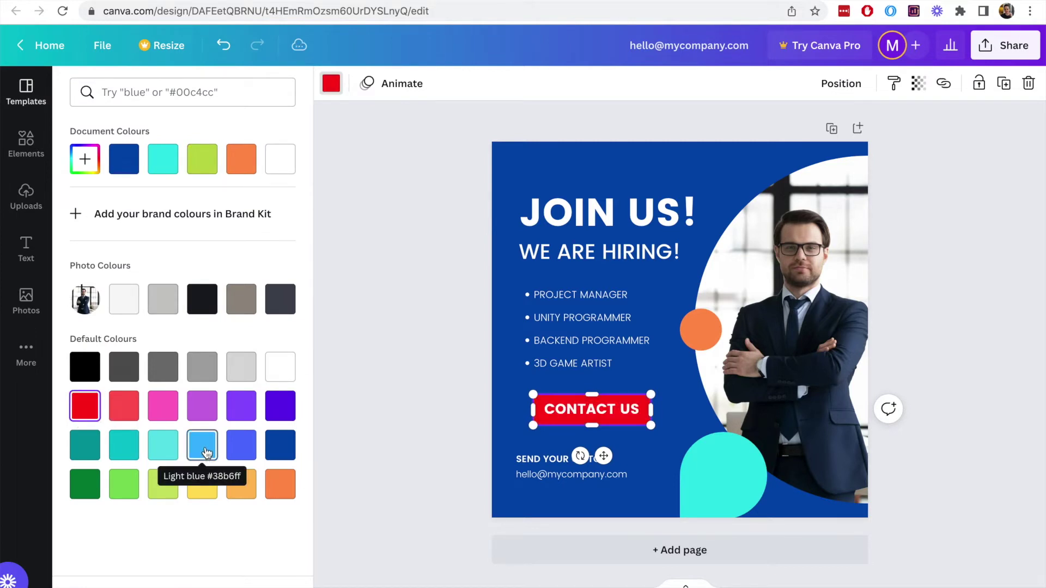
pyautogui.click(161, 453)
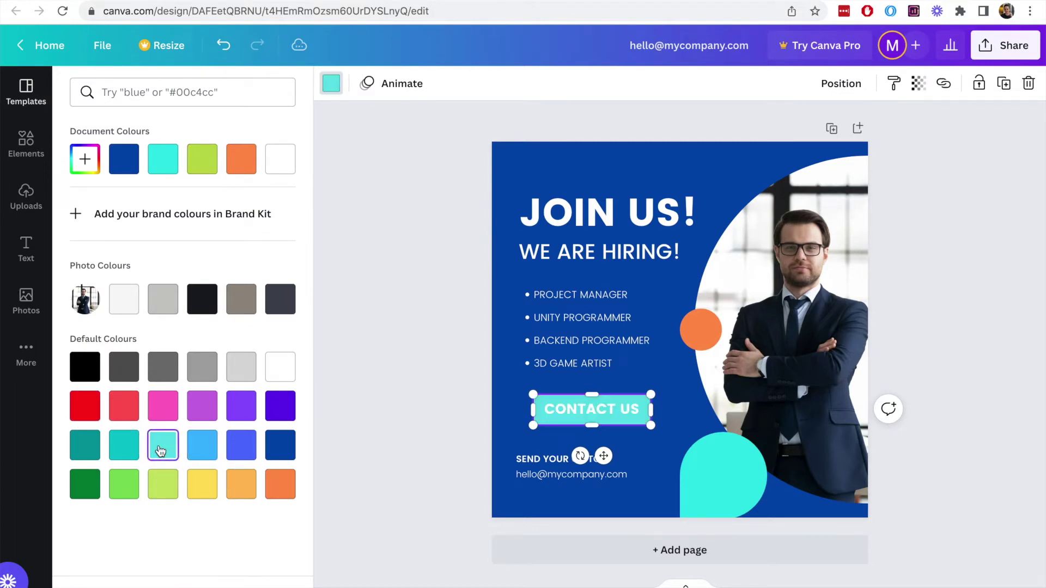
pyautogui.click(199, 448)
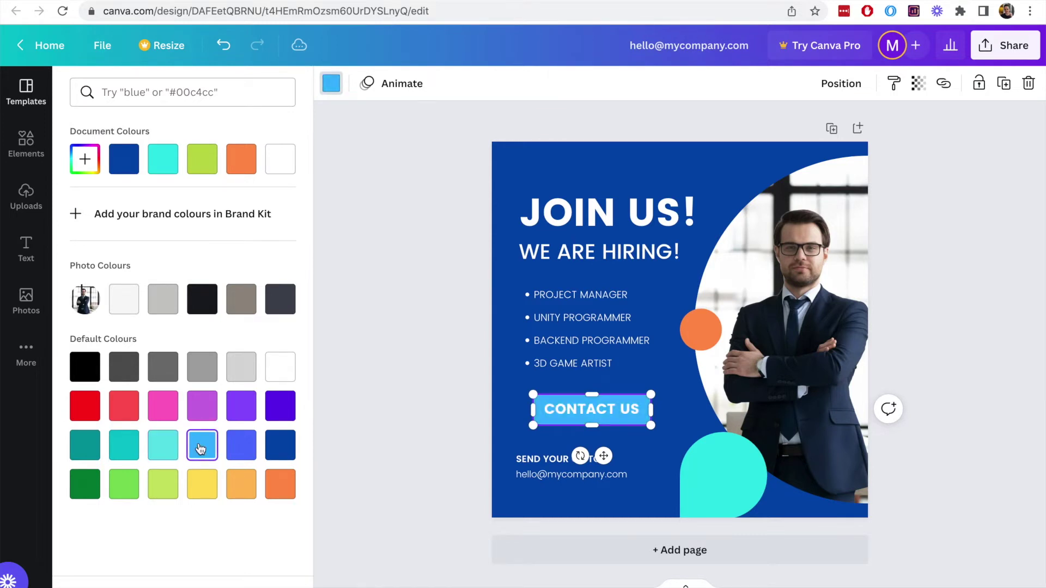
pyautogui.click(132, 486)
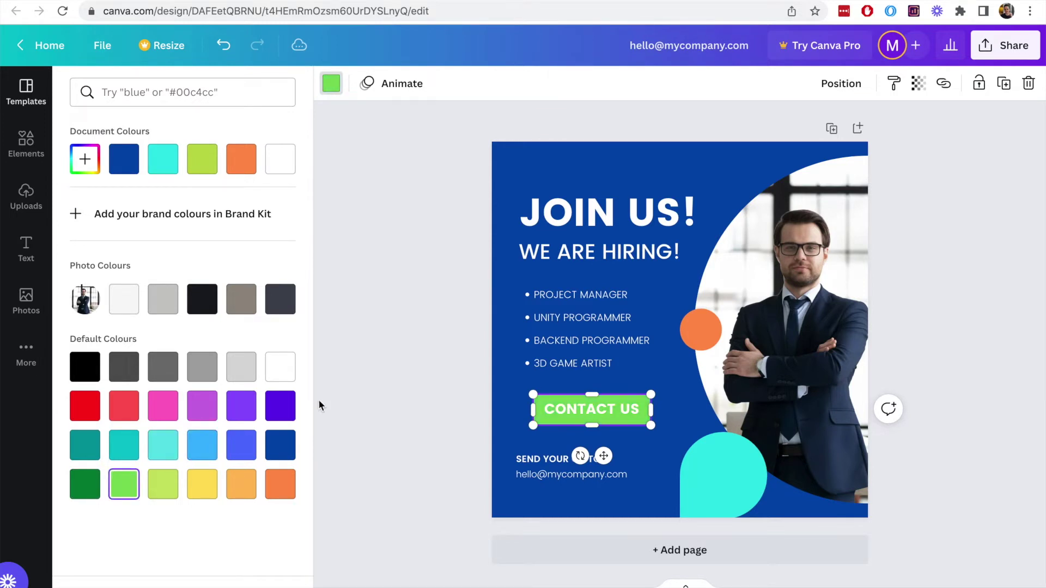
pyautogui.click(414, 294)
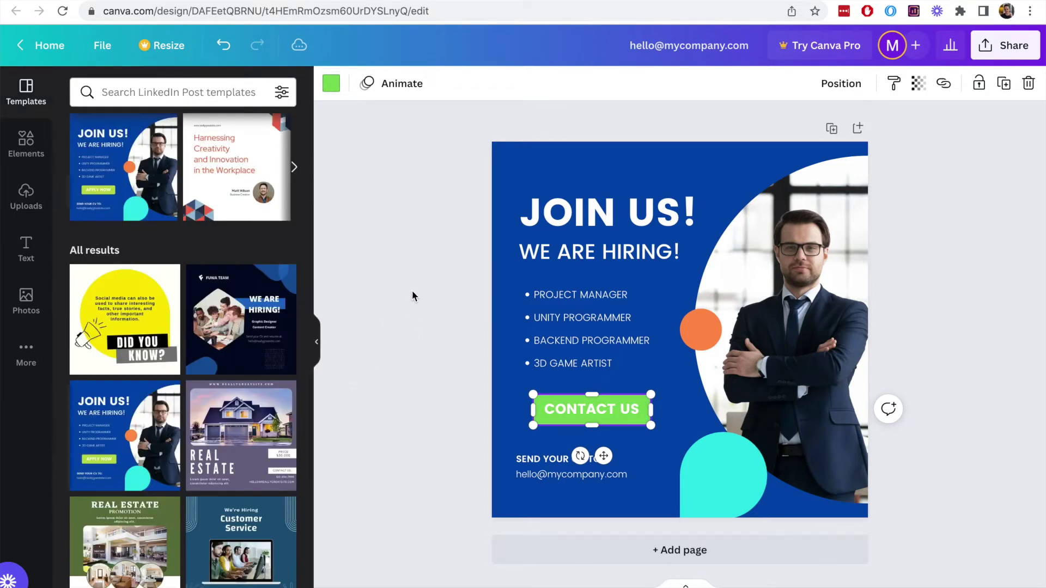
# Set the page background to blue-violet after trying orange, blue, purple and turquoise.
pyautogui.click(654, 214)
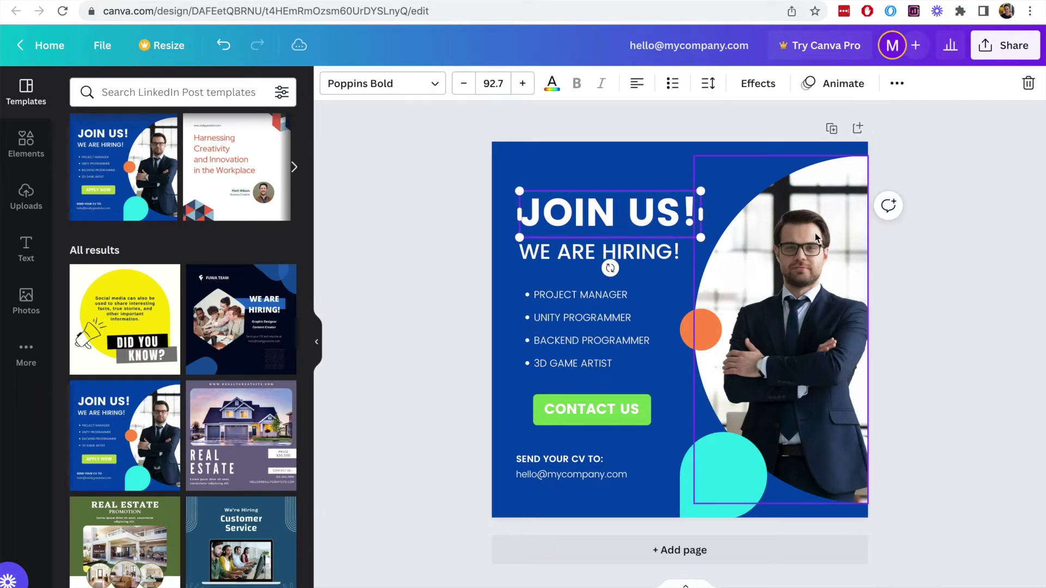
pyautogui.click(575, 151)
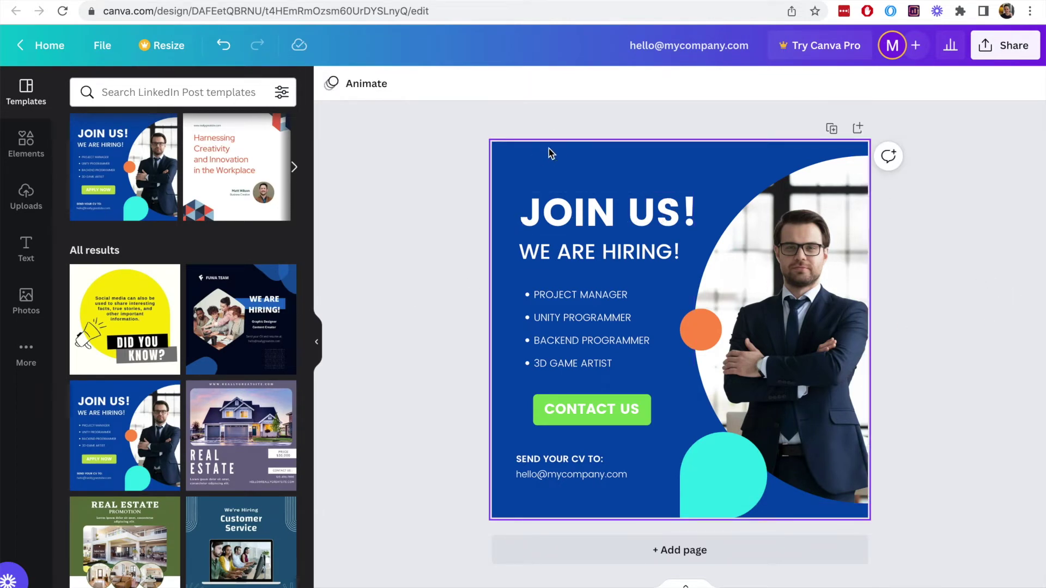
pyautogui.click(332, 84)
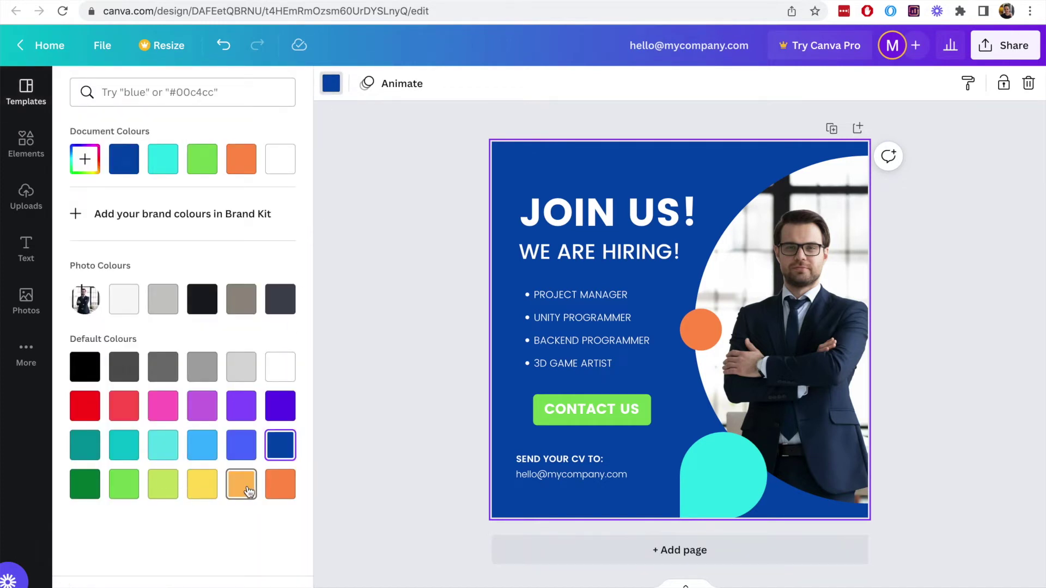
pyautogui.click(247, 490)
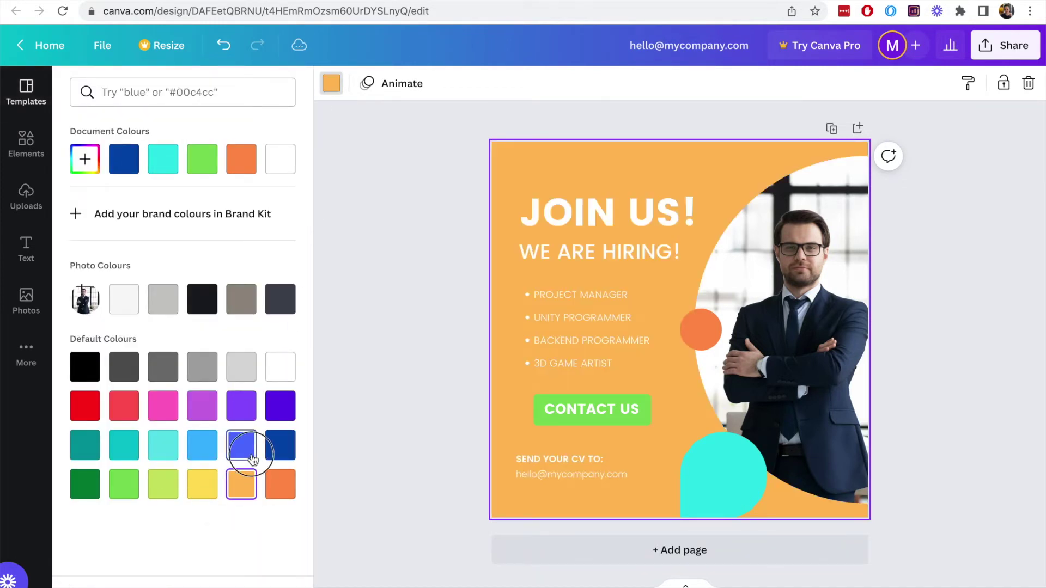
pyautogui.click(246, 450)
pyautogui.click(279, 456)
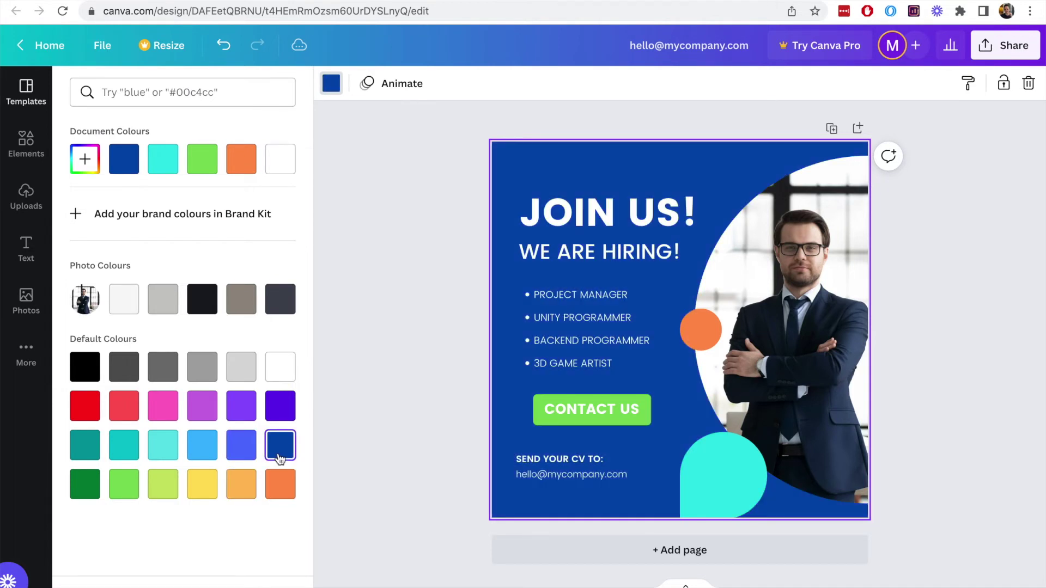
pyautogui.click(242, 411)
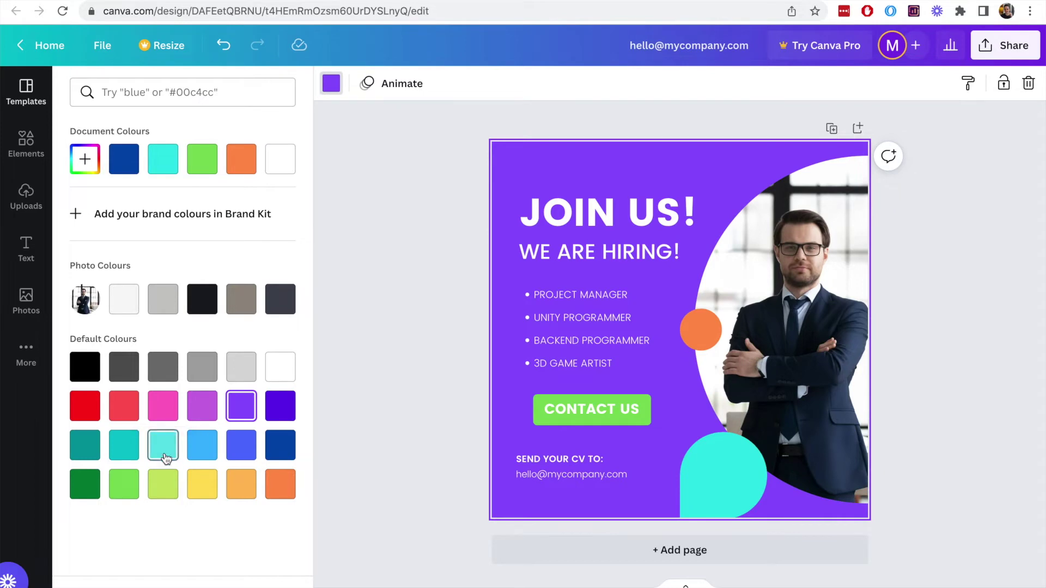
pyautogui.click(165, 456)
pyautogui.click(202, 446)
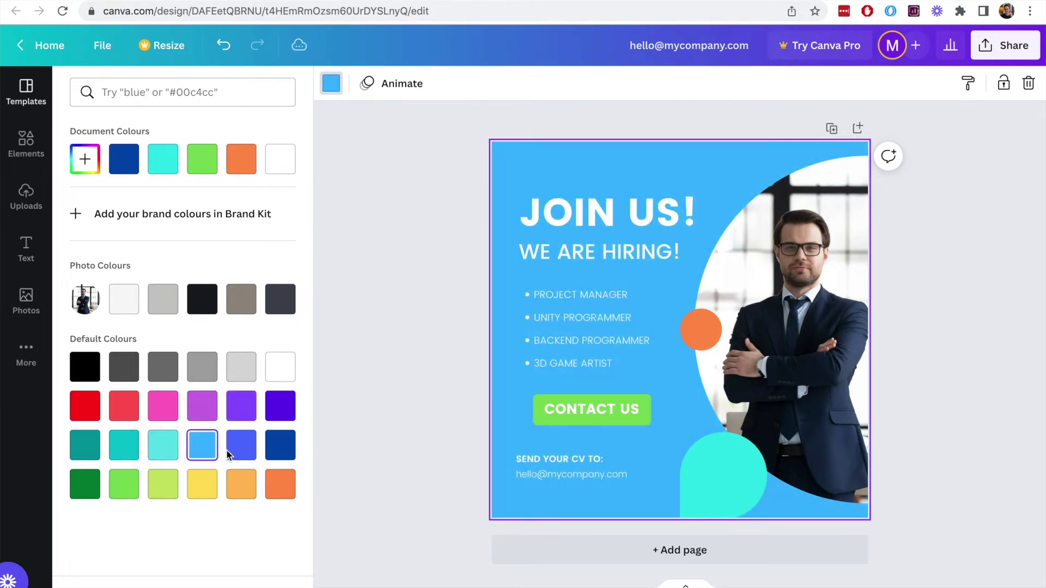
pyautogui.click(241, 447)
pyautogui.click(986, 329)
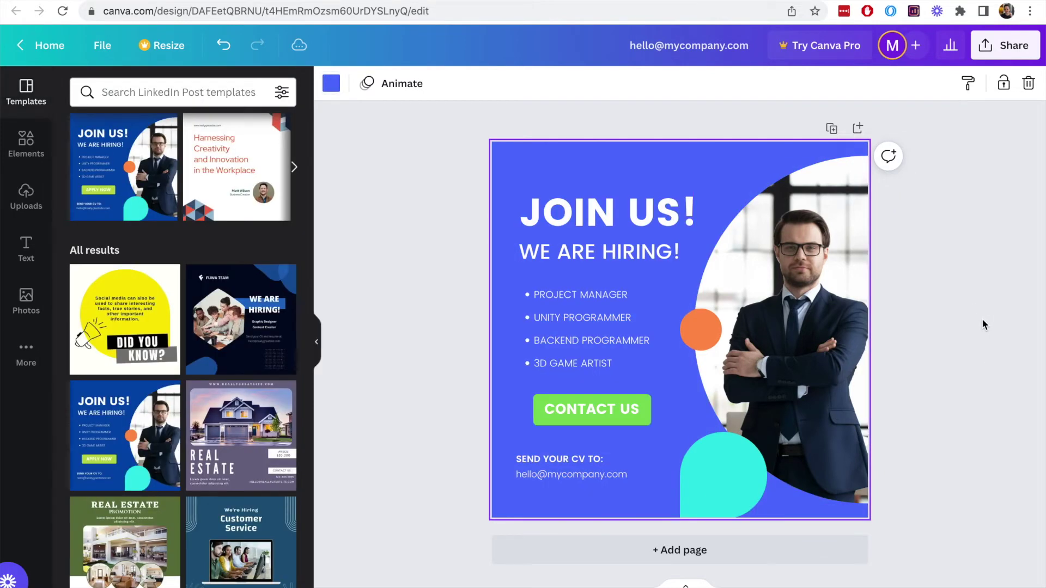
pyautogui.click(964, 219)
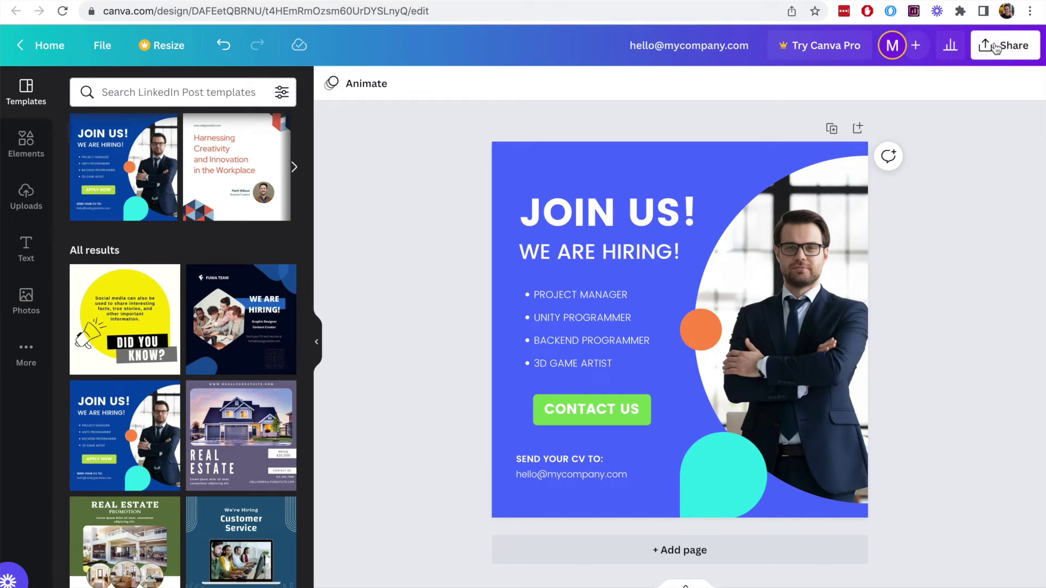
# Download the post as a 1200 × 1200 px PNG and dismiss the completion notice.
pyautogui.click(1013, 47)
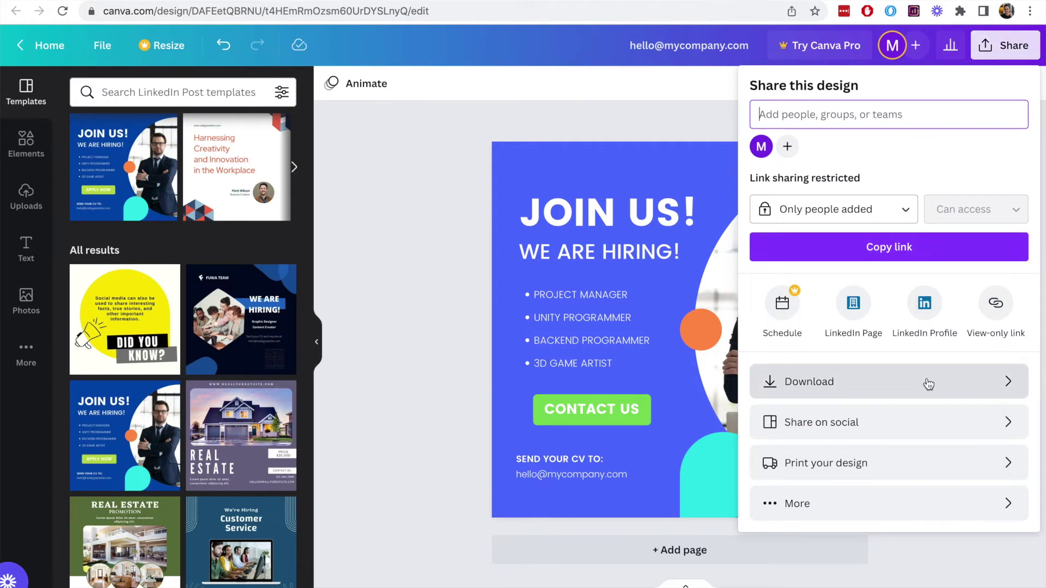
pyautogui.click(963, 381)
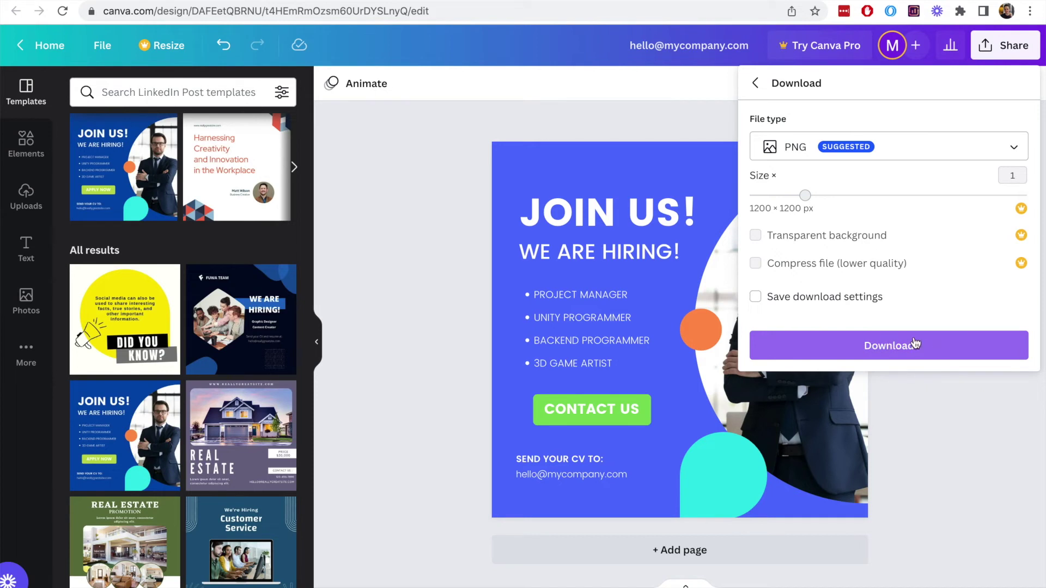
pyautogui.click(919, 345)
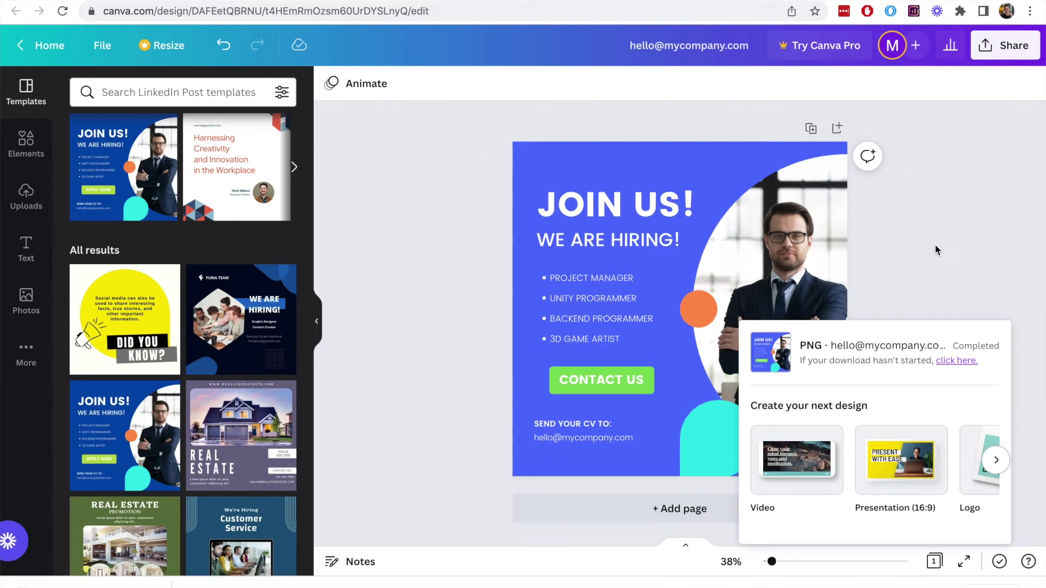
pyautogui.click(936, 248)
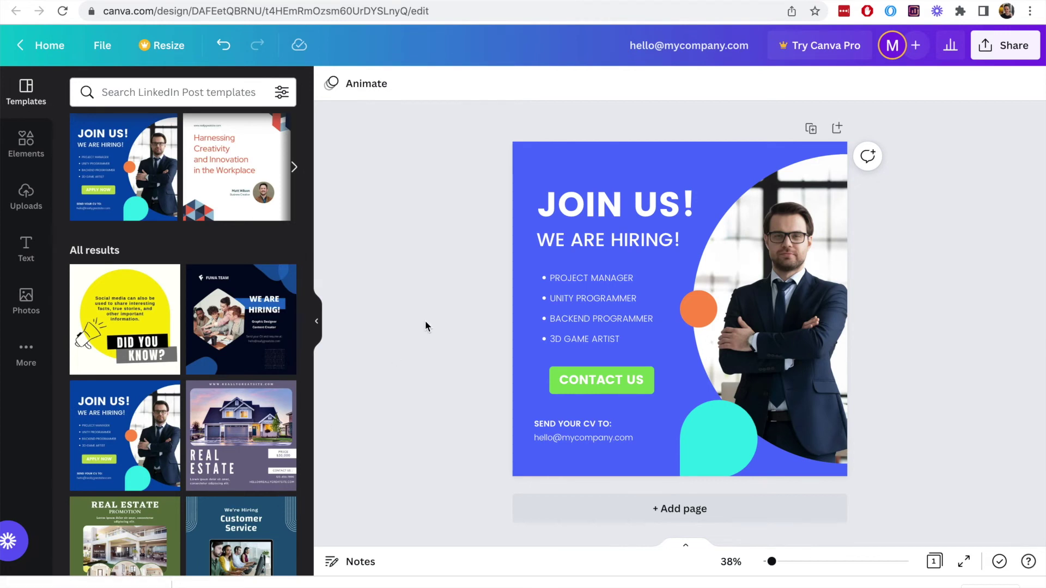
pyautogui.click(1012, 57)
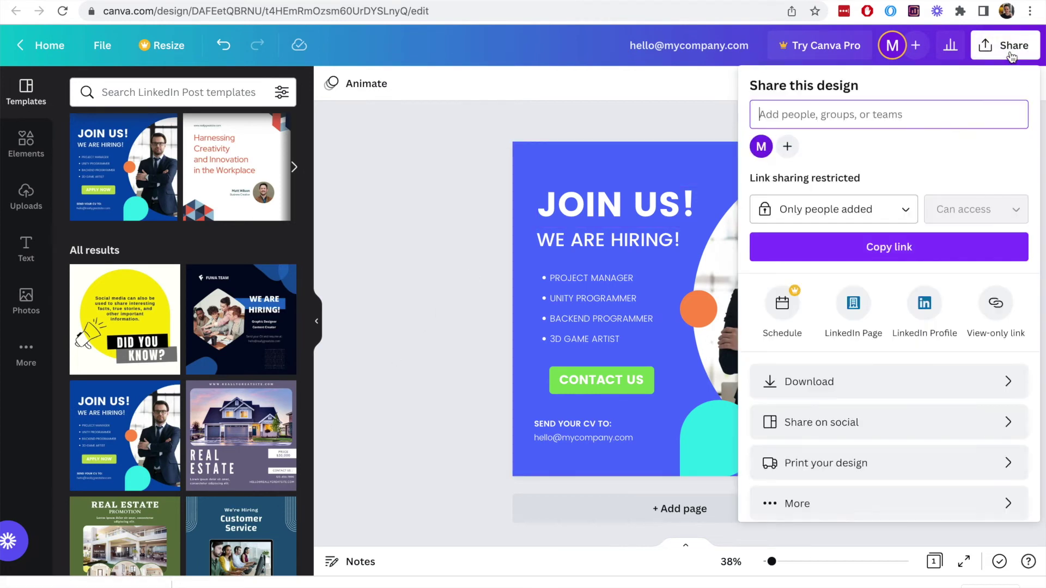
pyautogui.click(923, 306)
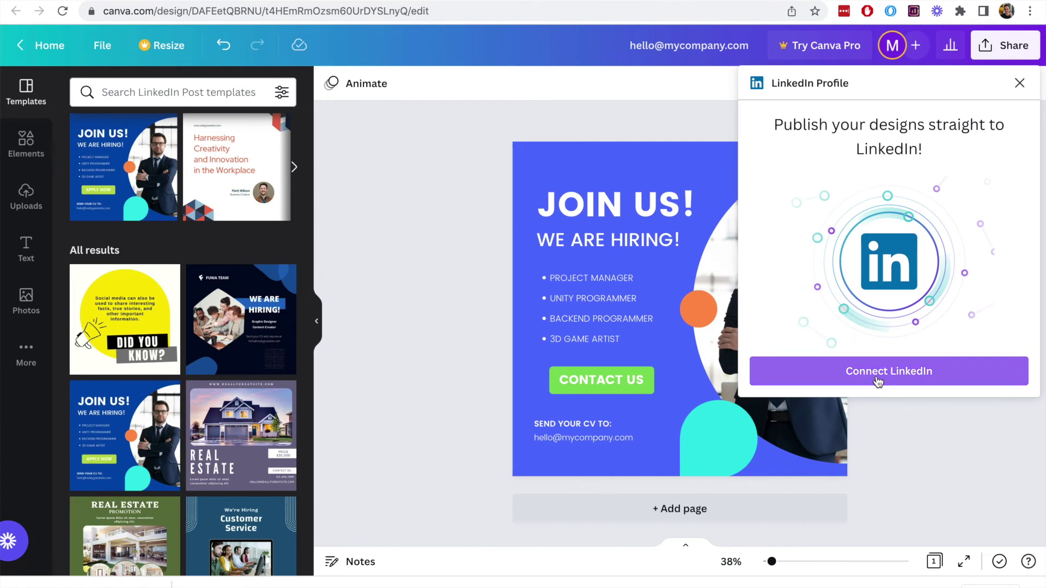
pyautogui.click(1021, 88)
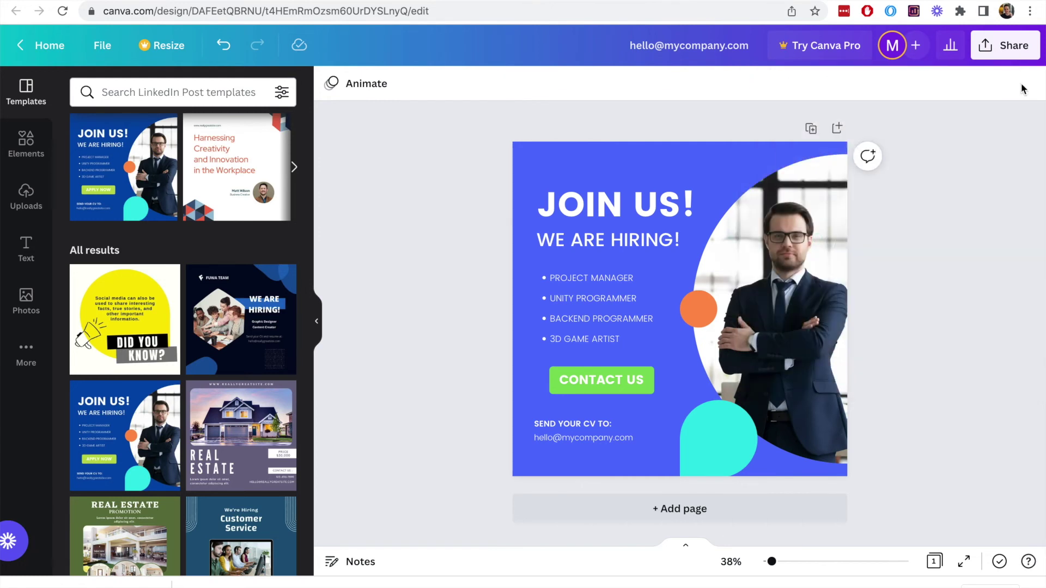
pyautogui.click(1006, 45)
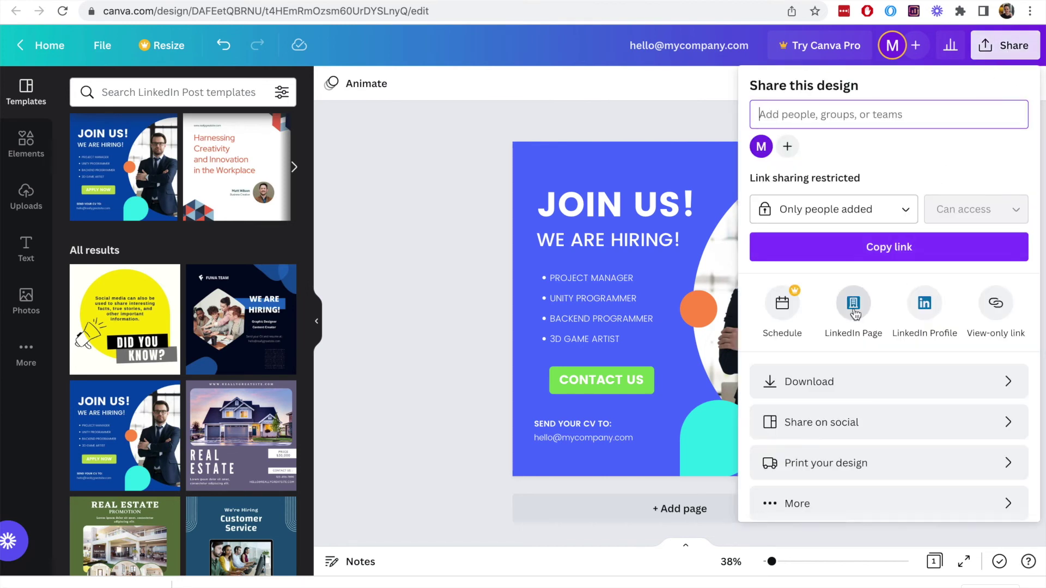
pyautogui.click(853, 308)
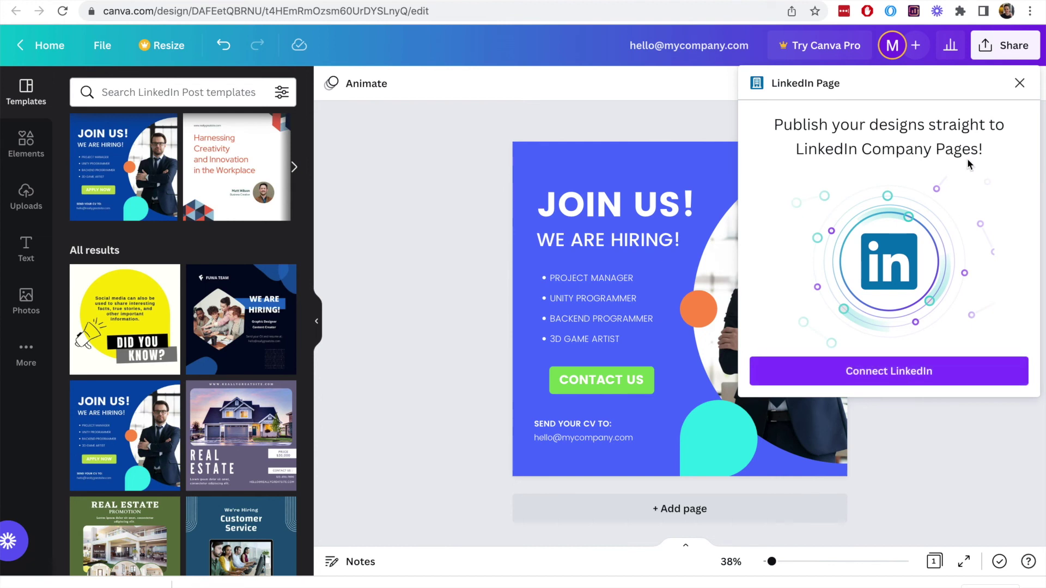
pyautogui.click(1018, 85)
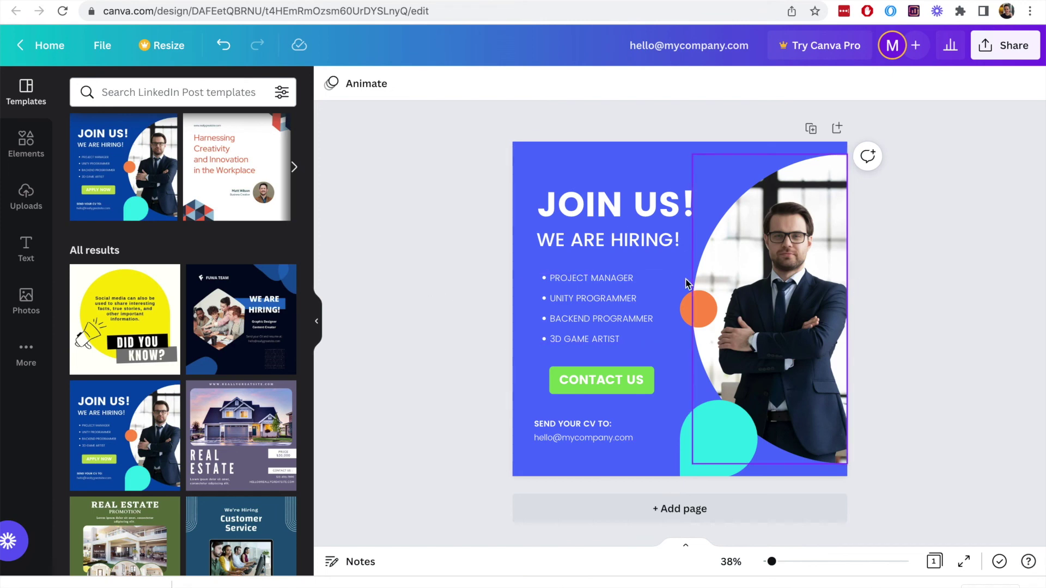
pyautogui.scroll(-5, 185, 277)
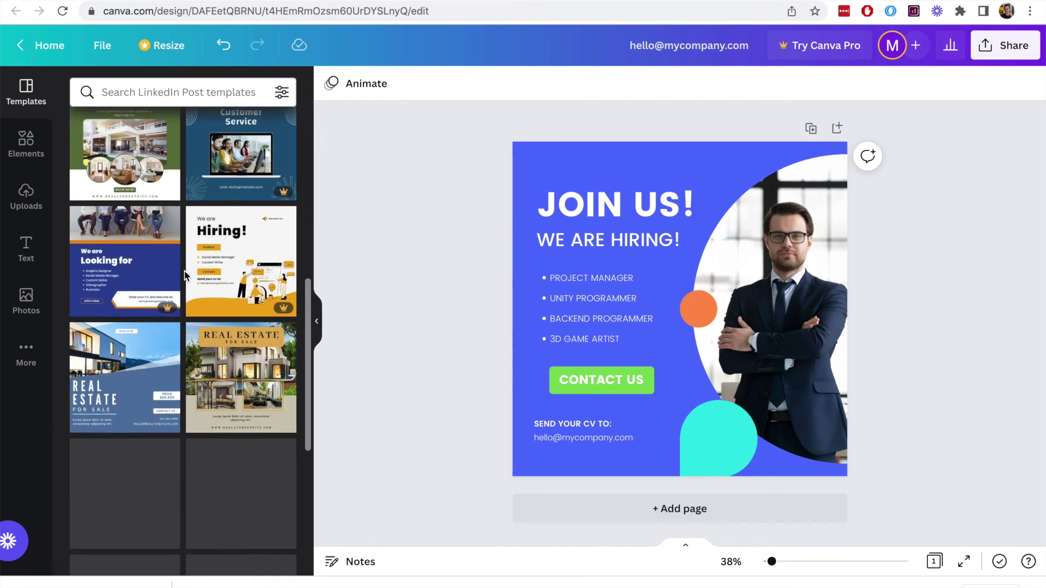
pyautogui.scroll(-2, 185, 277)
pyautogui.scroll(-1, 215, 246)
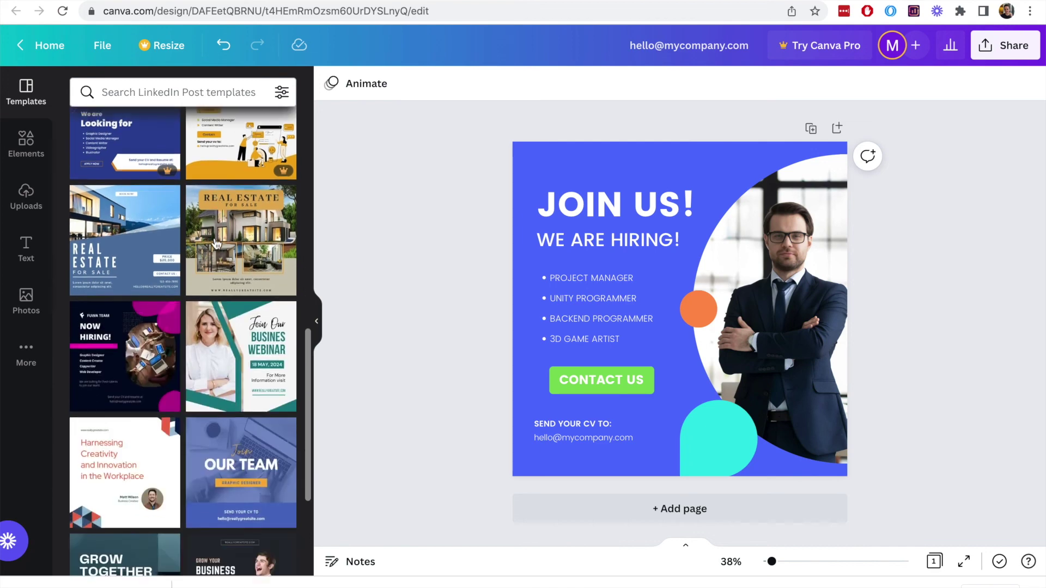
pyautogui.scroll(-5, 215, 245)
pyautogui.scroll(-1, 231, 401)
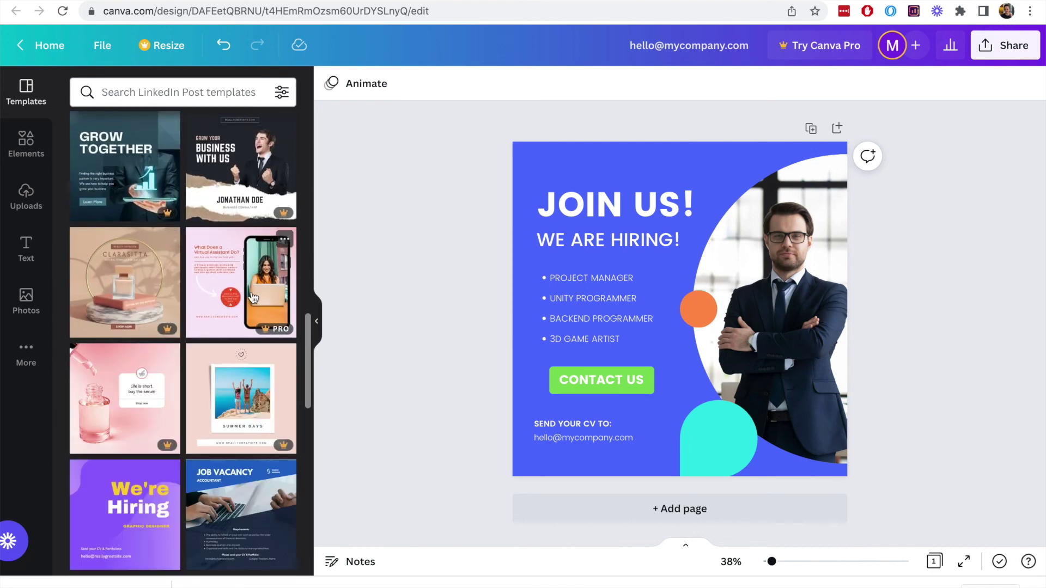
pyautogui.scroll(-4, 253, 298)
pyautogui.scroll(-2, 235, 486)
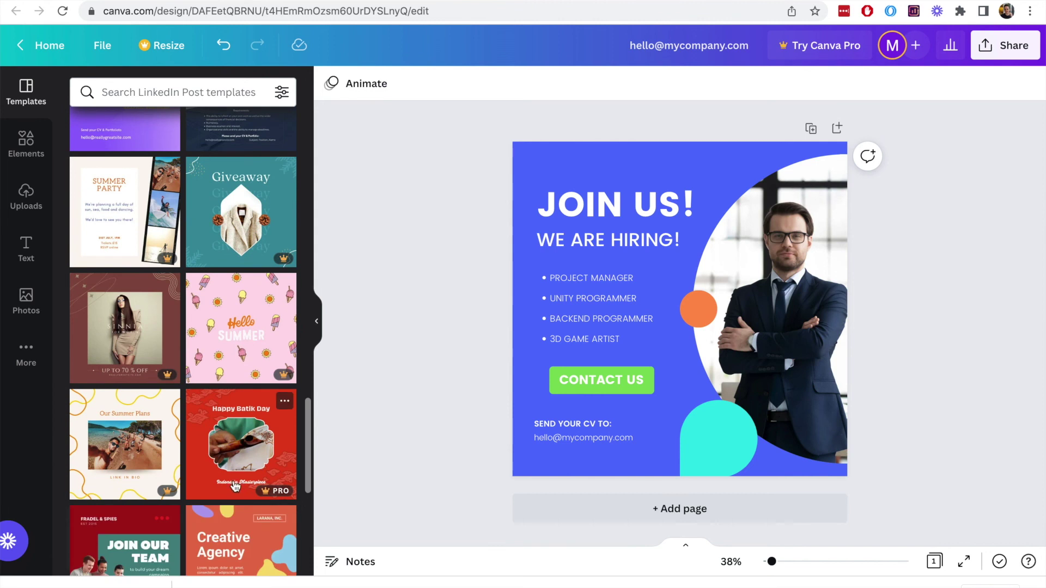